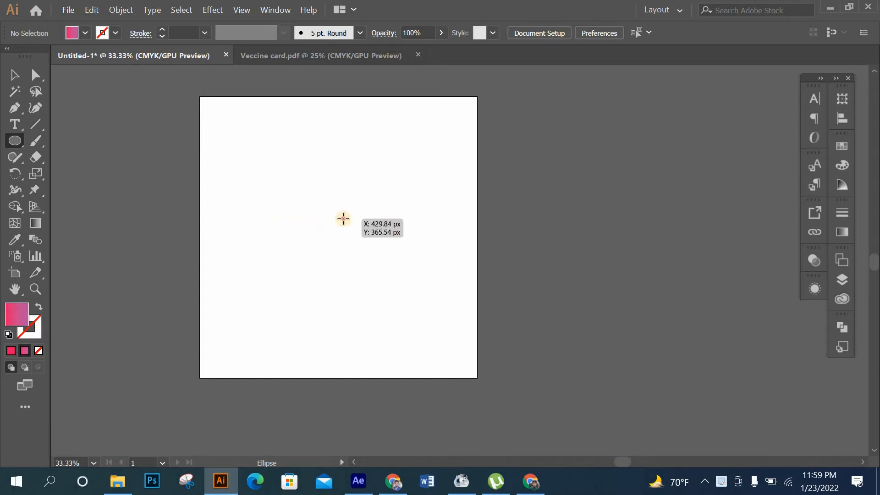
# Draw a circle about 547 px in diameter, fill it with black and move it near the centre of the artboard
pyautogui.moveTo(344, 218); pyautogui.dragTo(405, 310)
pyautogui.click(843, 147)
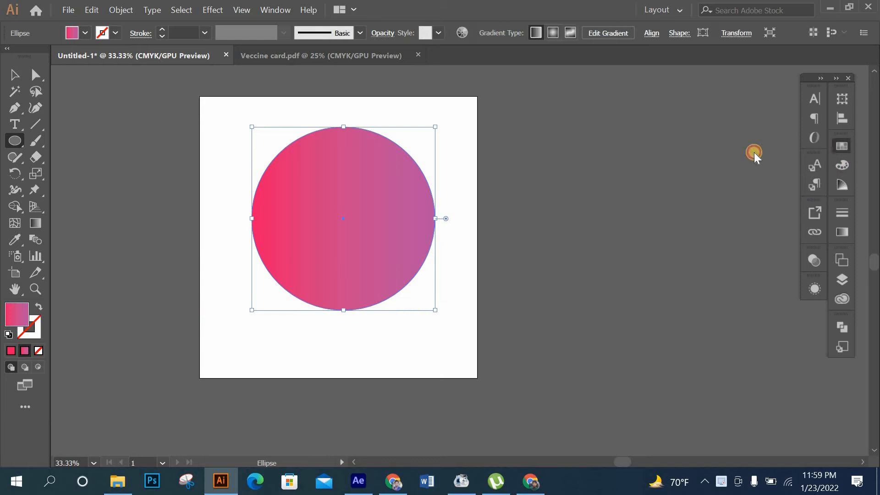
pyautogui.click(706, 182)
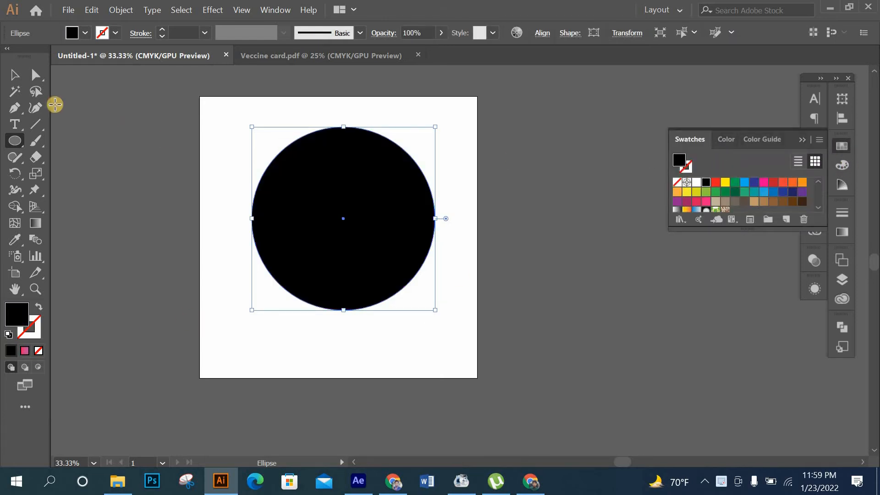
pyautogui.click(14, 74)
pyautogui.moveTo(338, 187); pyautogui.dragTo(336, 197)
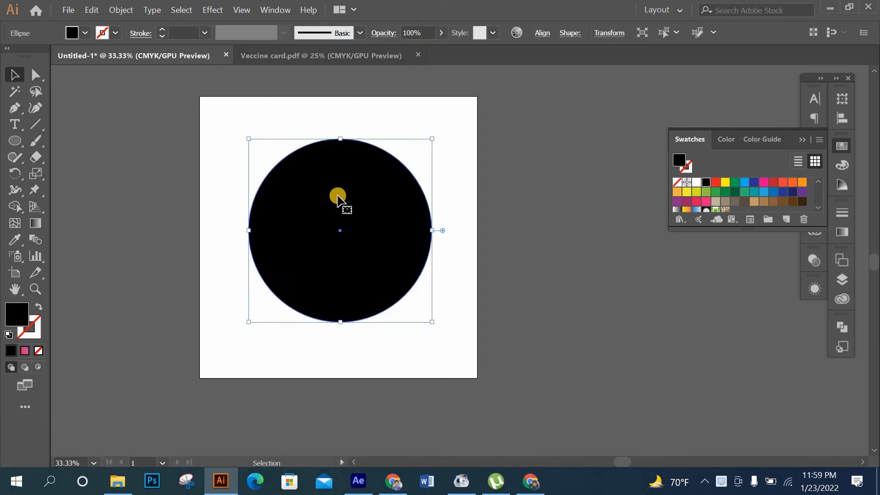
# Start a Zig Zag effect on the black circle with preview enabled and smooth points
pyautogui.click(218, 12)
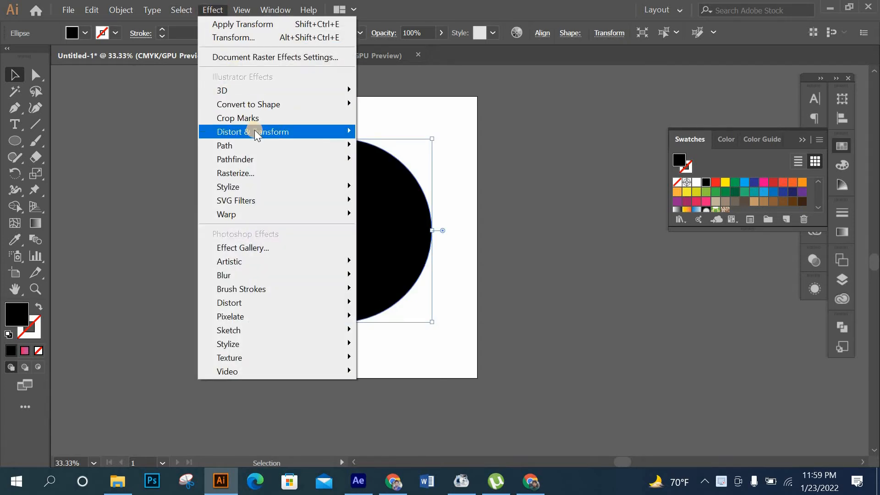
pyautogui.moveTo(255, 130)
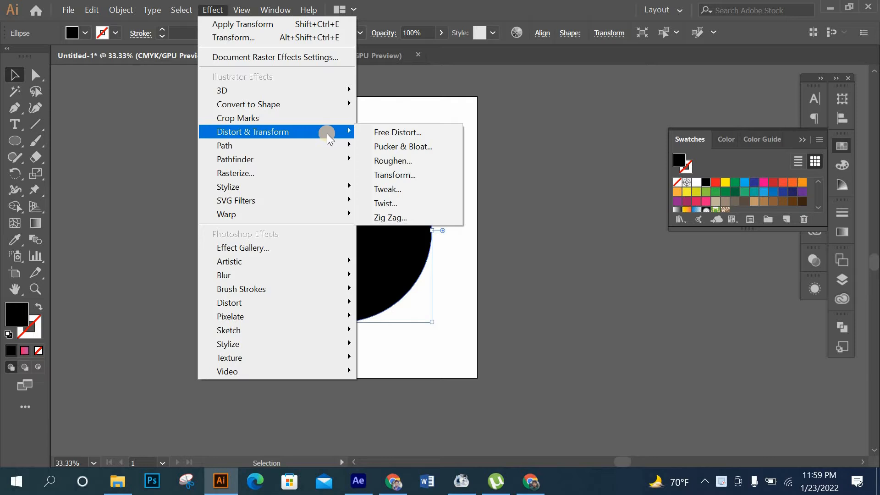
pyautogui.click(390, 217)
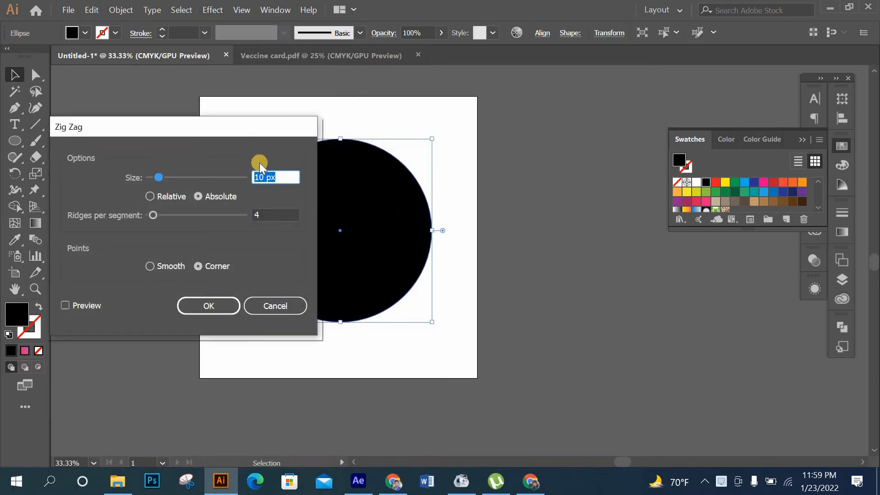
pyautogui.moveTo(248, 128); pyautogui.dragTo(661, 108)
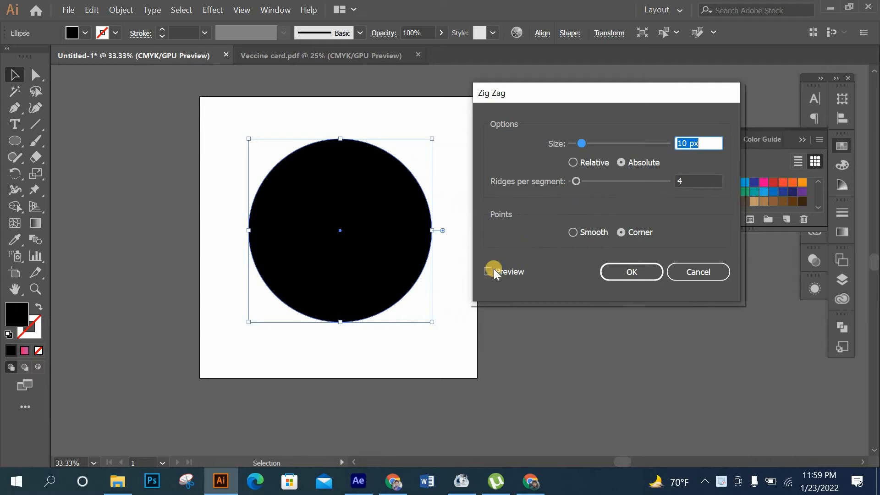
pyautogui.click(490, 270)
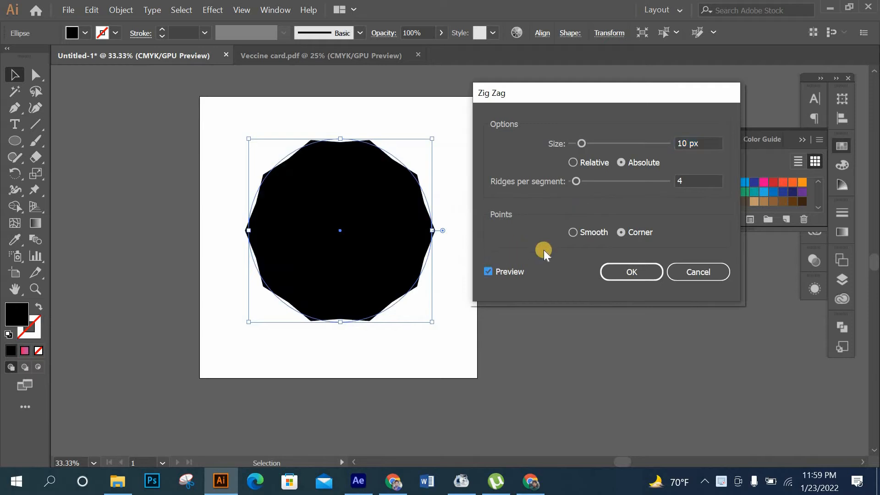
pyautogui.click(572, 232)
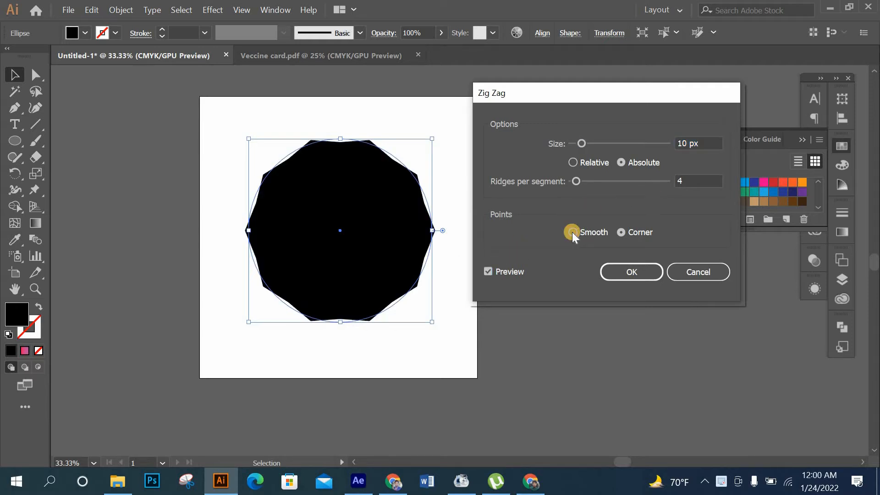
# Set the Zig Zag size to 15 px and apply the effect to the circle
pyautogui.click(713, 144)
pyautogui.press('Up')
pyautogui.press('Up')
pyautogui.press('Up')
pyautogui.press('Up')
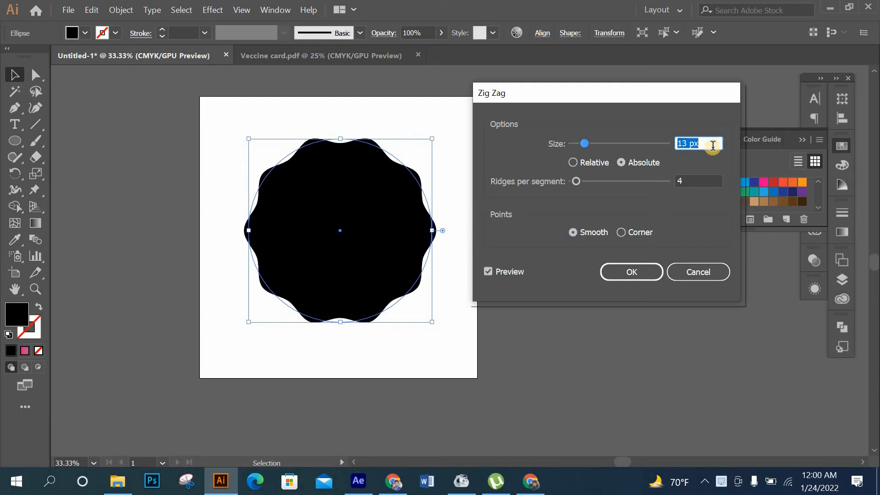
pyautogui.press('Up')
pyautogui.press('Up')
pyautogui.press('Up')
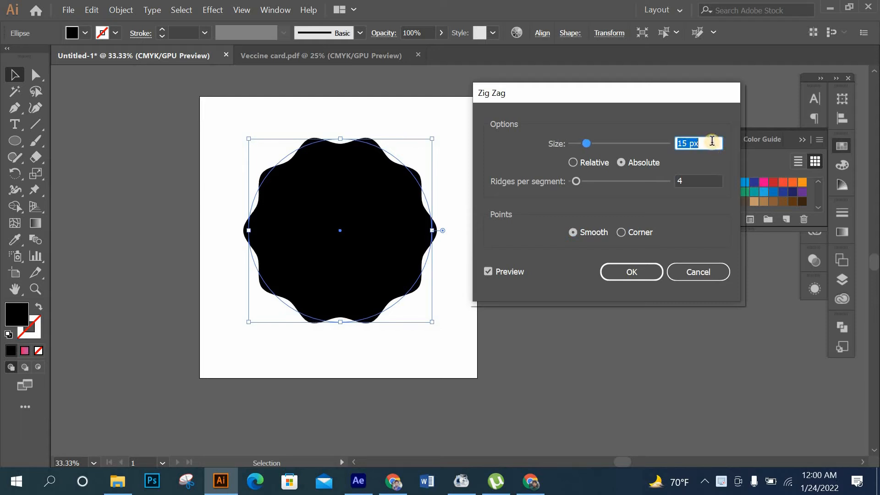
pyautogui.press('Down')
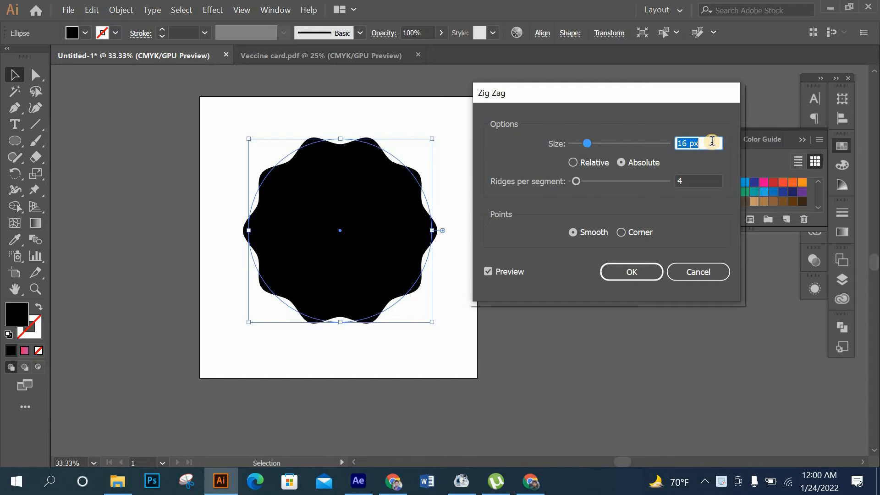
pyautogui.press('Down')
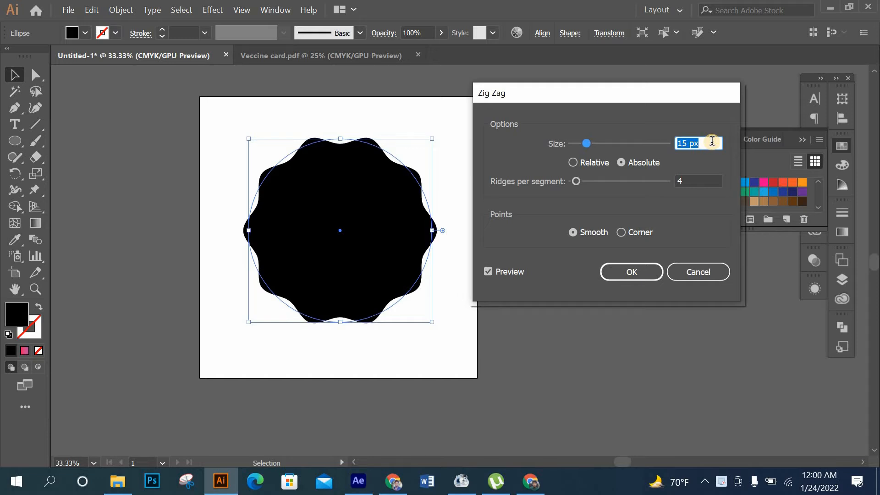
pyautogui.click(632, 272)
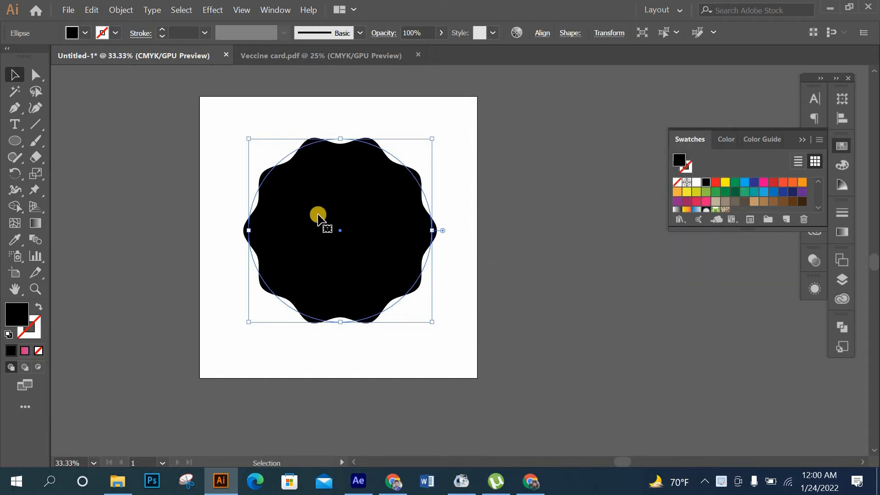
# Copy the wavy circle, paste the copy in front and scale it about its centre to slightly under a third of its size
pyautogui.click(91, 10)
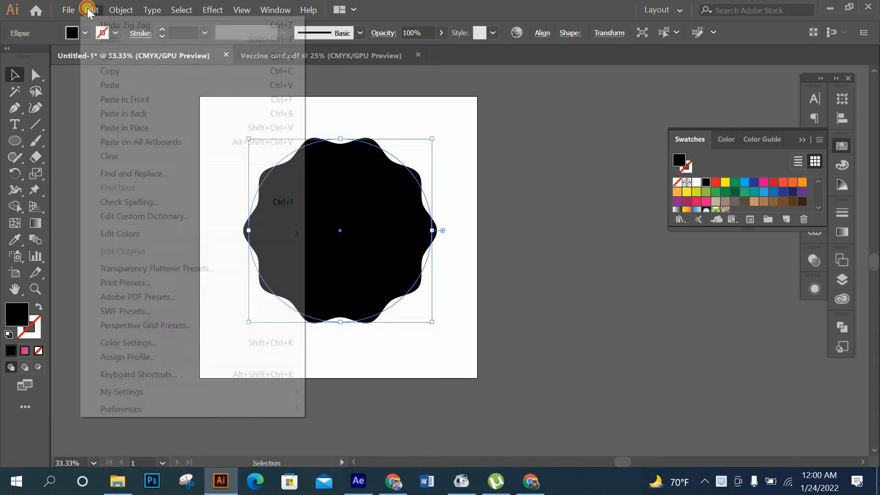
pyautogui.click(106, 68)
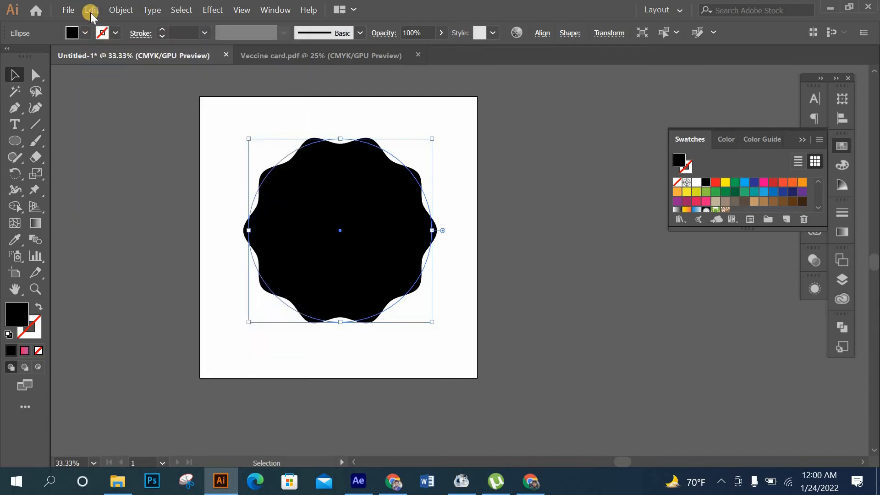
pyautogui.click(90, 10)
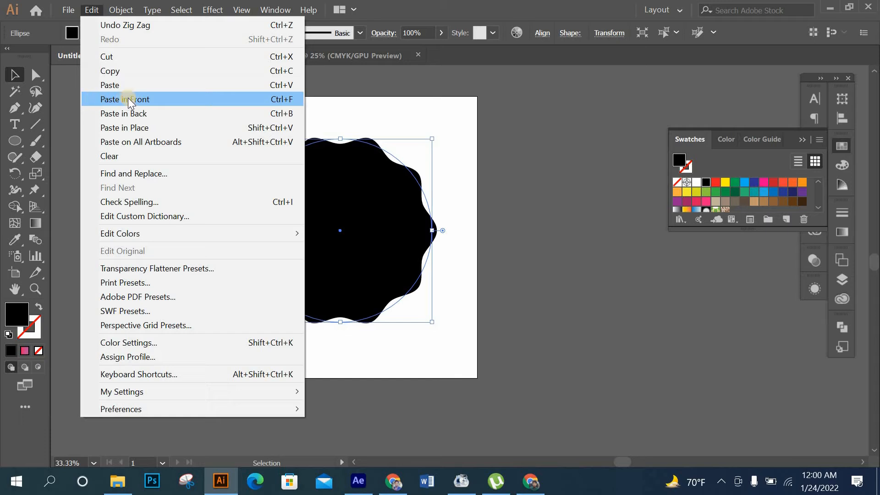
pyautogui.click(141, 98)
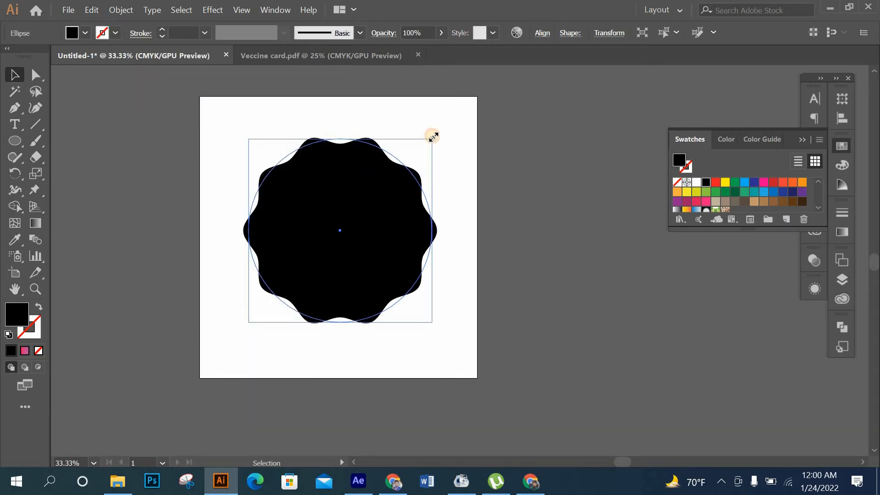
pyautogui.moveTo(433, 137); pyautogui.dragTo(366, 200)
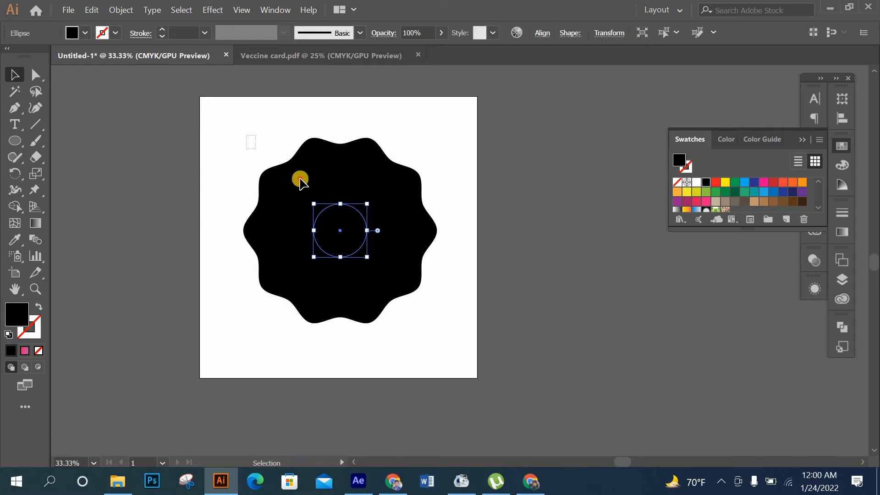
# Select both the large and small wavy circles and make a blend between them
pyautogui.moveTo(301, 182)
pyautogui.mouseDown()
pyautogui.moveTo(474, 323)
pyautogui.moveTo(403, 287)
pyautogui.mouseUp()
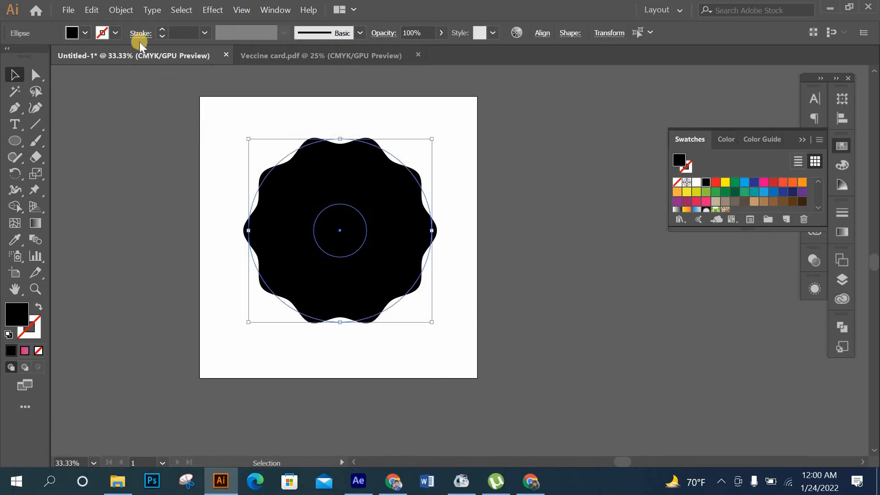
pyautogui.click(120, 10)
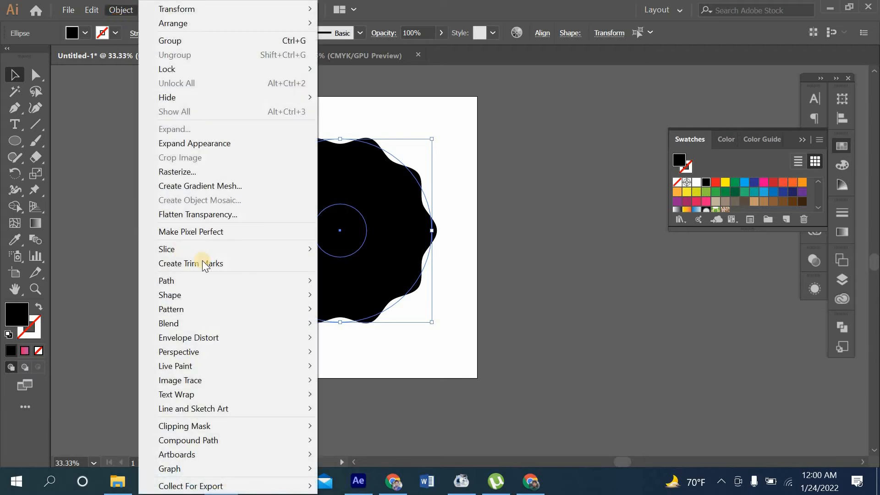
pyautogui.moveTo(276, 325)
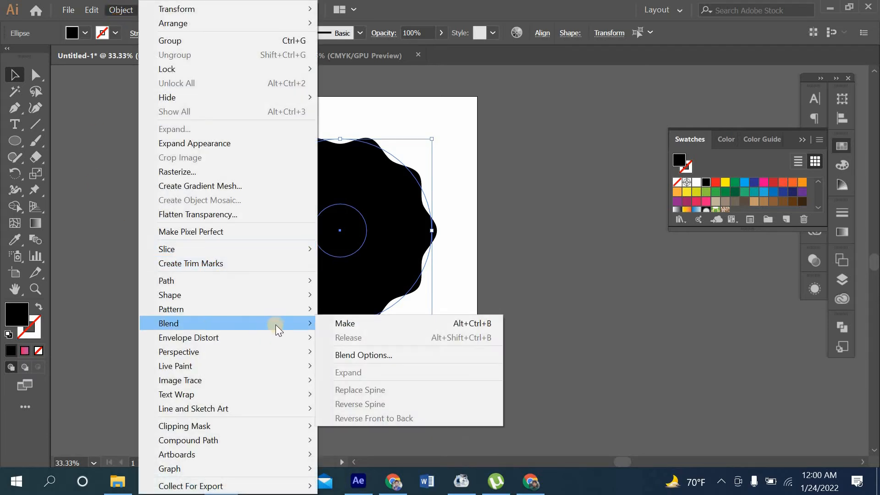
pyautogui.click(344, 323)
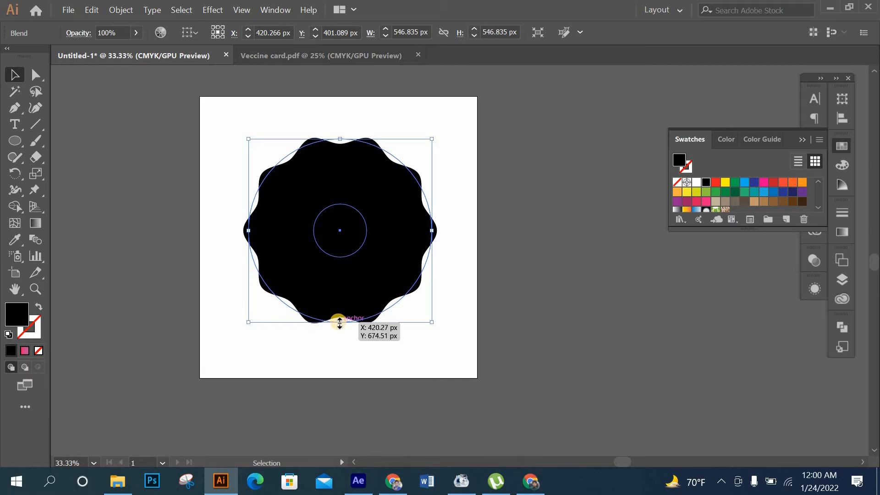
# Apply the Pathfinder Exclude effect to the blended circles
pyautogui.click(218, 9)
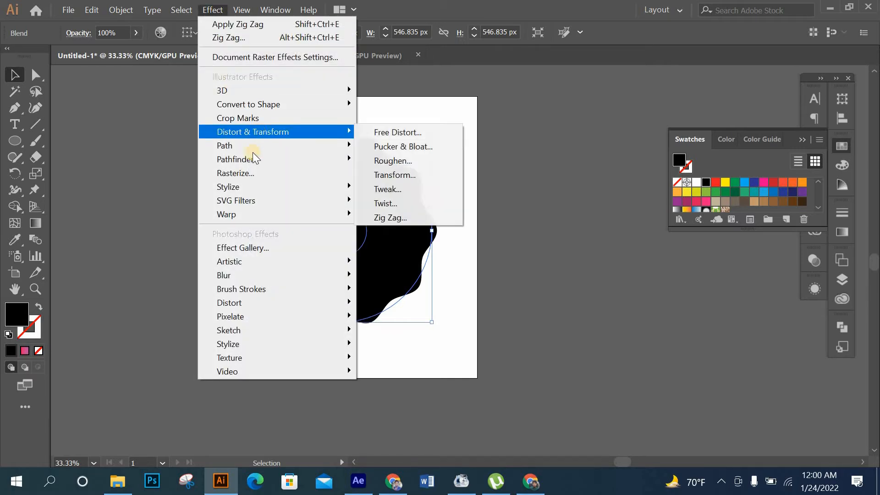
pyautogui.moveTo(249, 159)
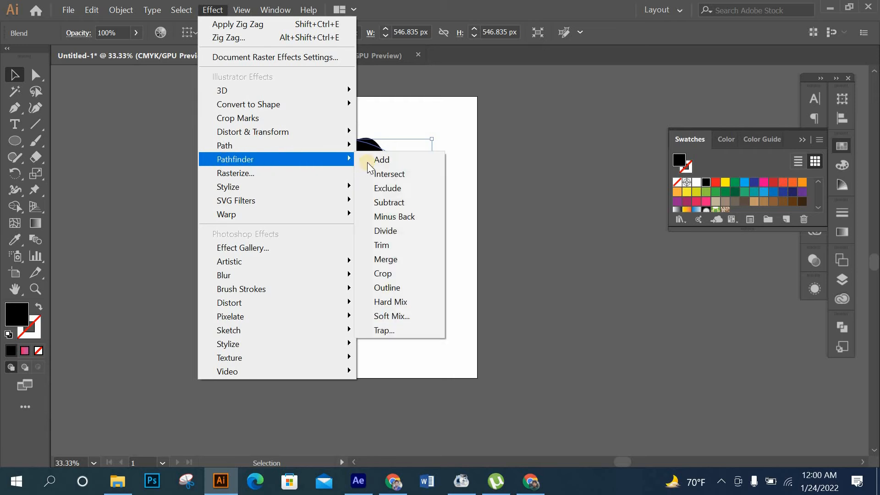
pyautogui.click(389, 189)
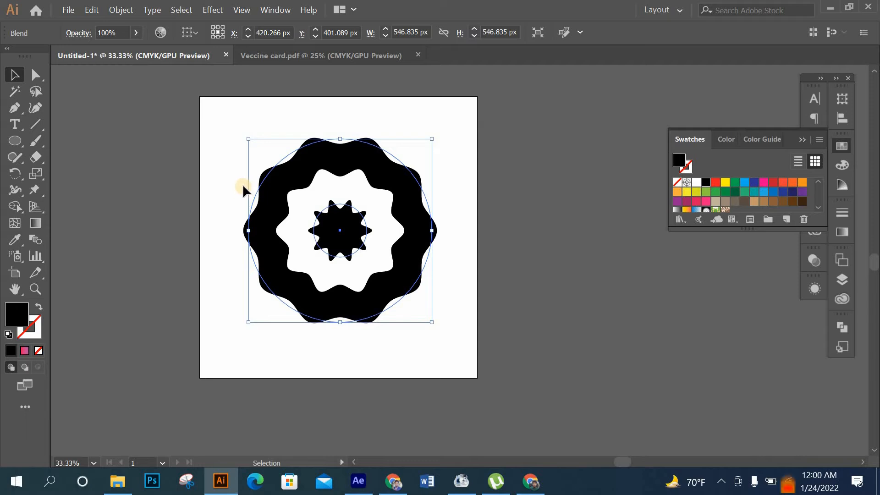
# Change the blend's spacing to Specified Steps and enable the preview in the Blend Options
pyautogui.click(36, 238)
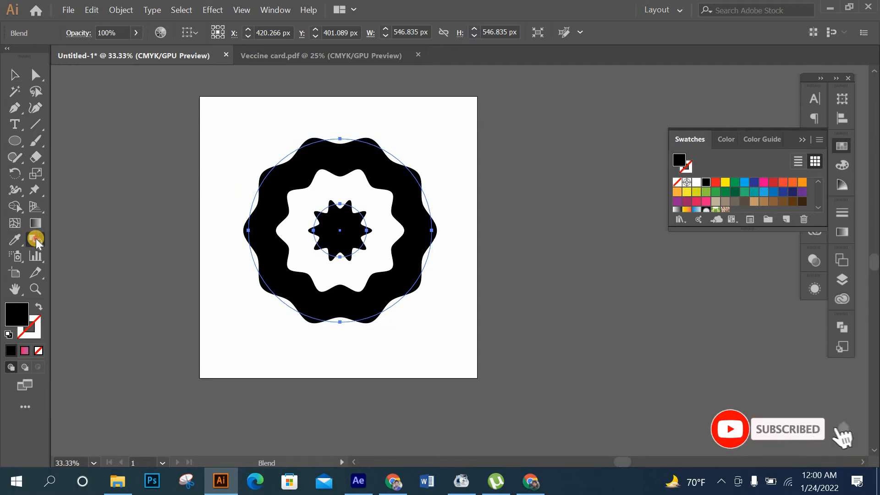
pyautogui.doubleClick(36, 239)
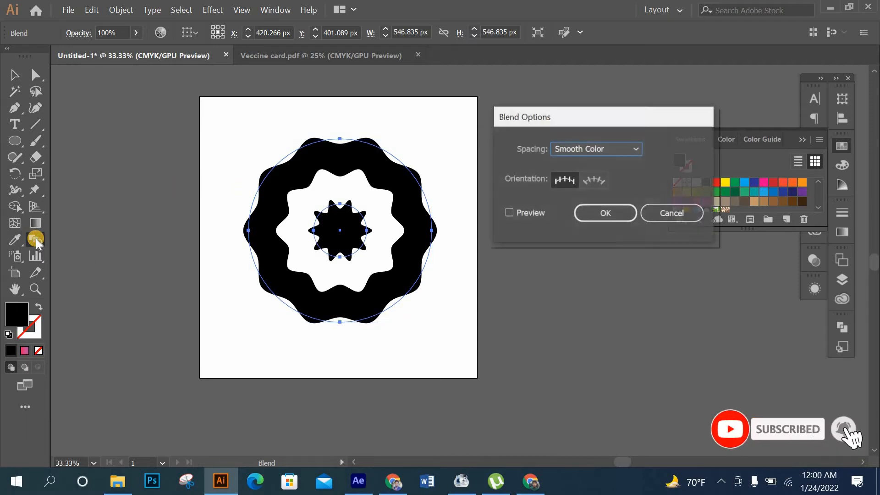
pyautogui.click(620, 147)
pyautogui.click(618, 178)
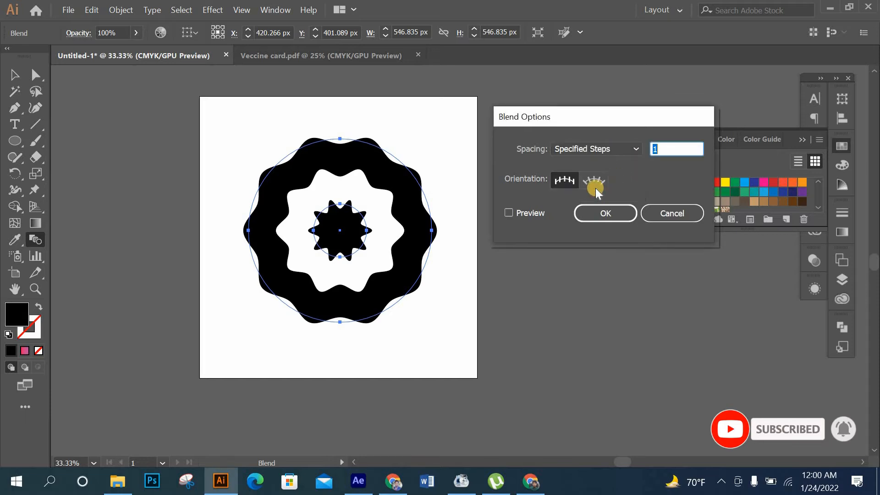
pyautogui.click(508, 211)
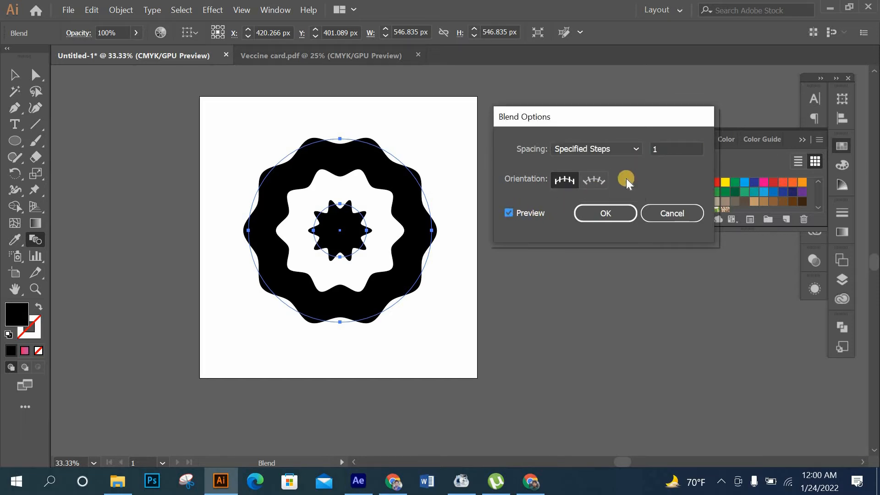
# Set the blend to 15 specified steps, apply the options and deselect the artwork
pyautogui.click(677, 149)
pyautogui.press('Up')
pyautogui.press('Up')
pyautogui.press('Up')
pyautogui.press('Up')
pyautogui.press('Up')
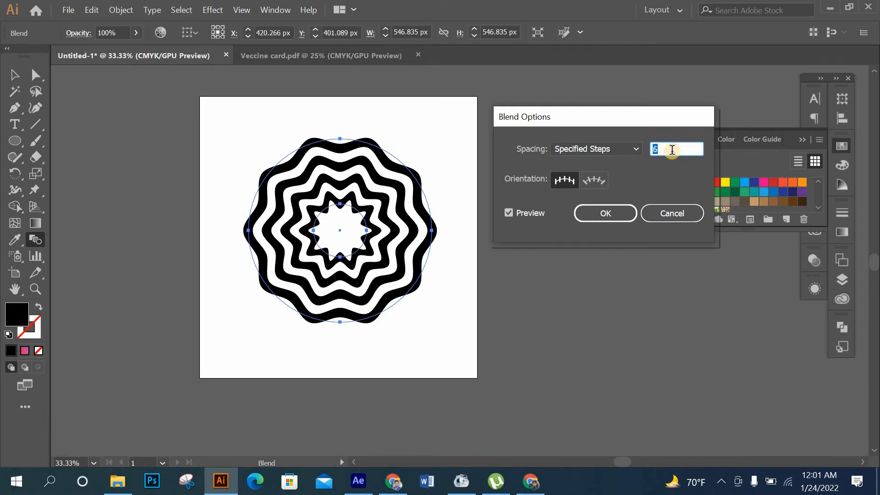
pyautogui.press('Up')
pyautogui.press('Up')
pyautogui.press('Up')
pyautogui.press('Up')
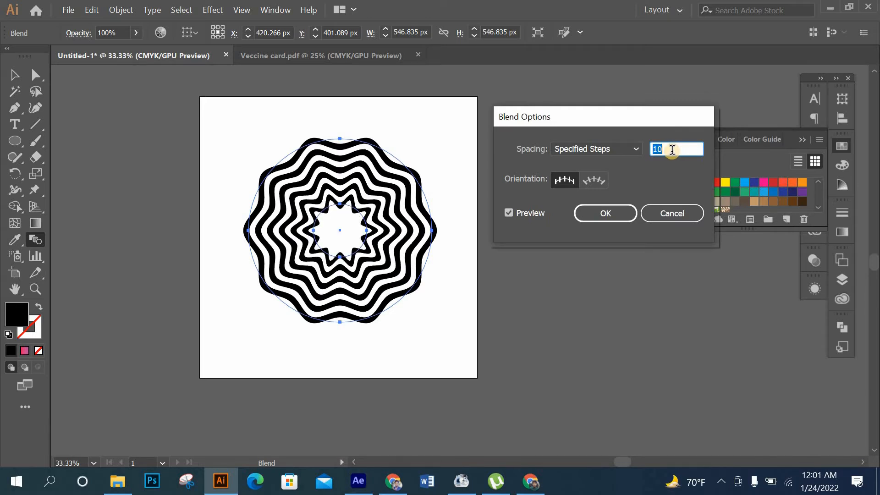
pyautogui.press('Up')
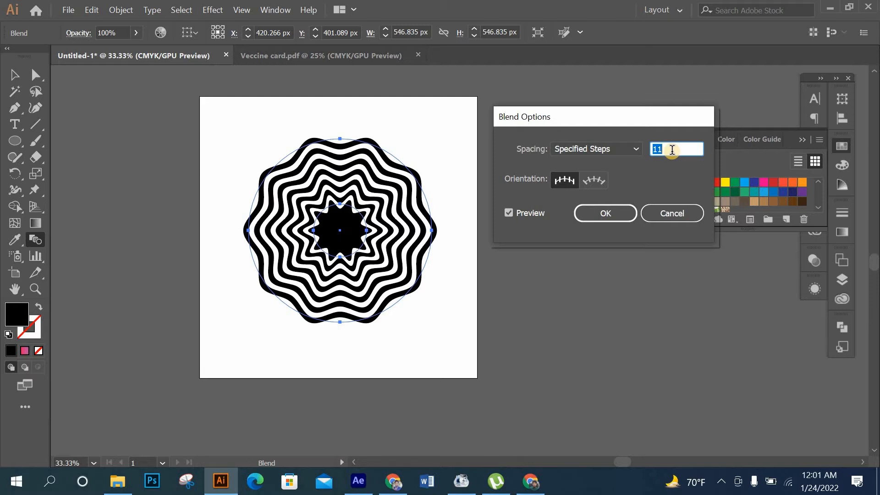
pyautogui.press('Up')
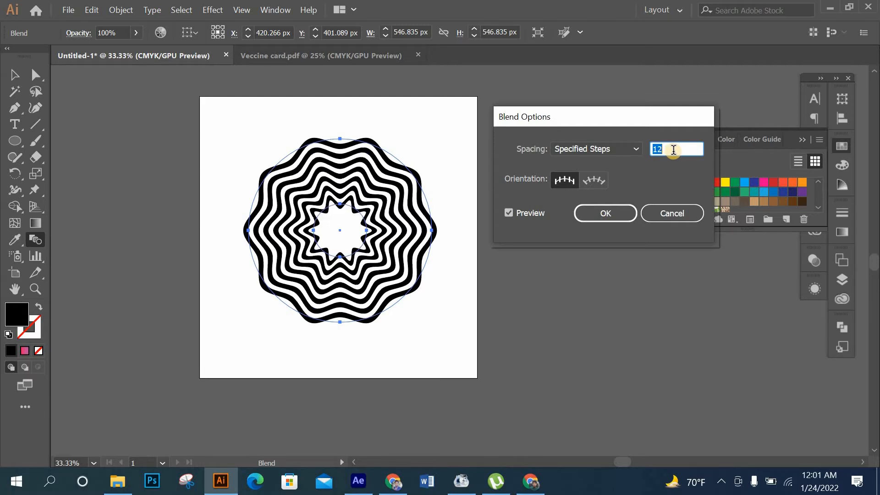
pyautogui.press('Up')
pyautogui.press('Up')
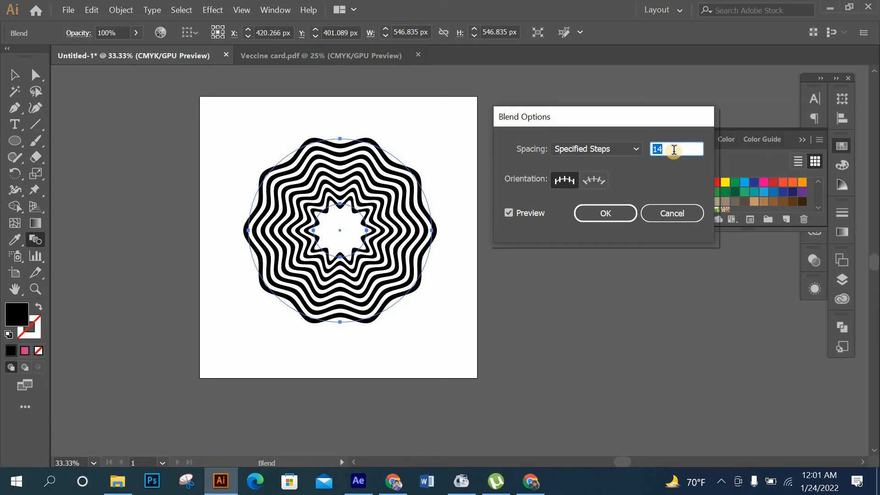
pyautogui.press('Up')
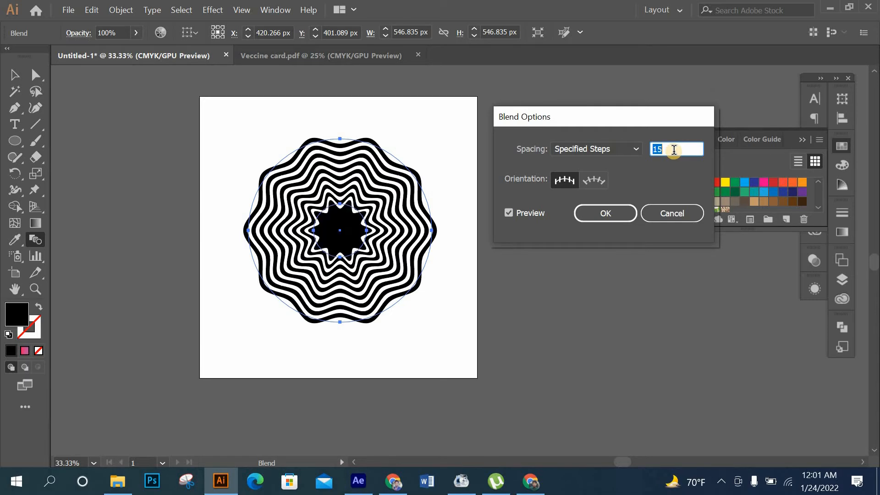
pyautogui.click(618, 213)
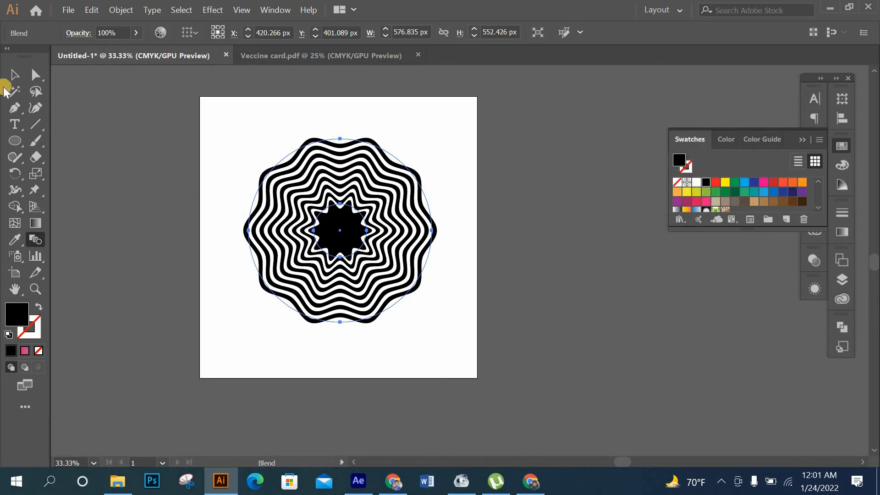
pyautogui.click(13, 72)
pyautogui.click(516, 201)
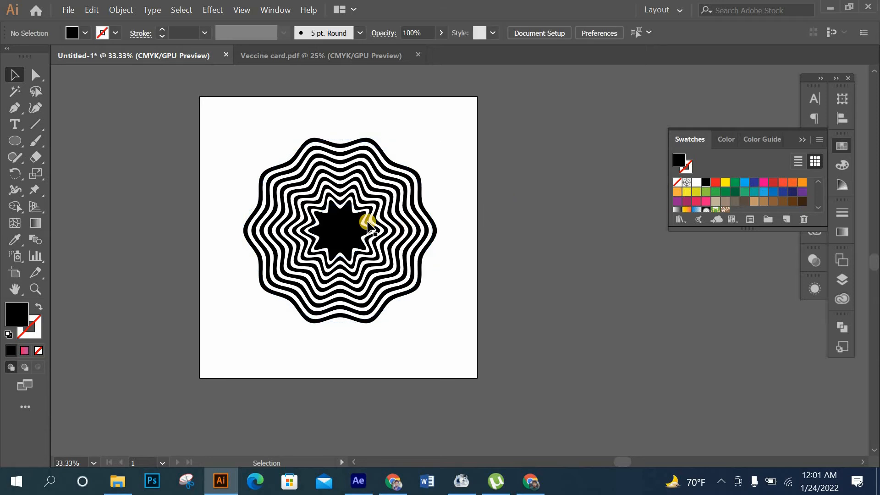
# Isolate the blend and select its small inner wavy circle
pyautogui.scroll(1, 367, 215)
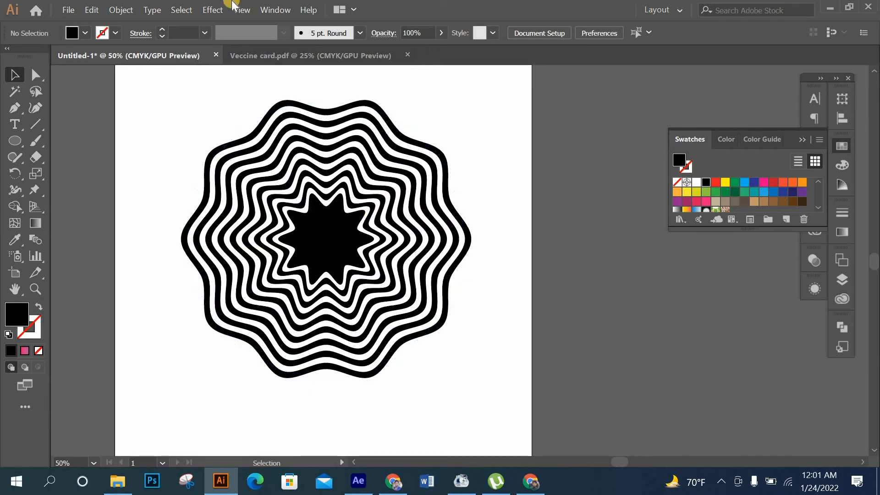
pyautogui.click(326, 239)
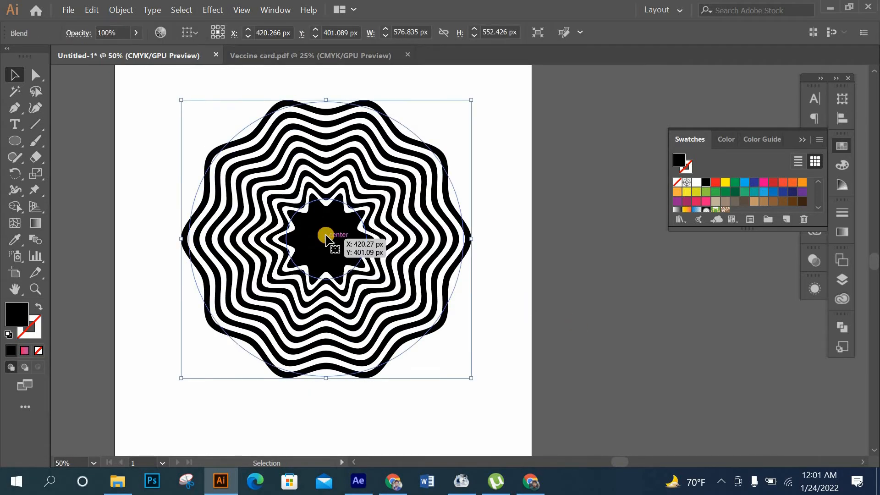
pyautogui.doubleClick(325, 233)
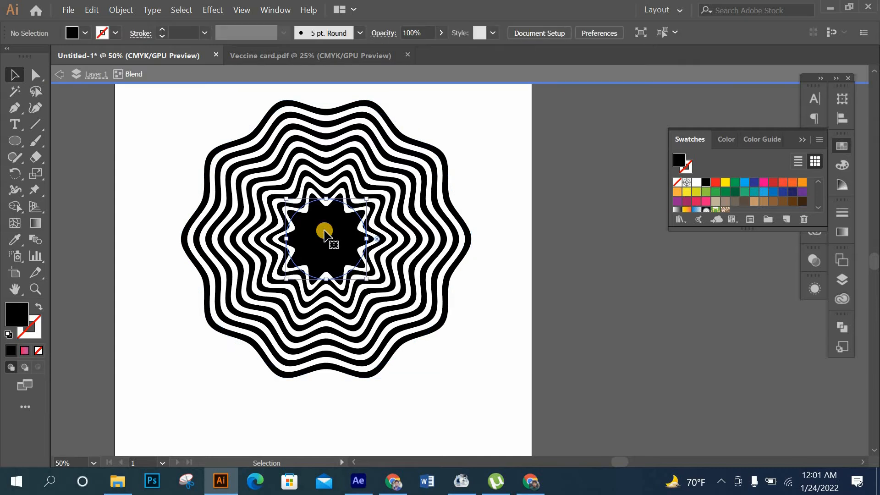
pyautogui.click(325, 233)
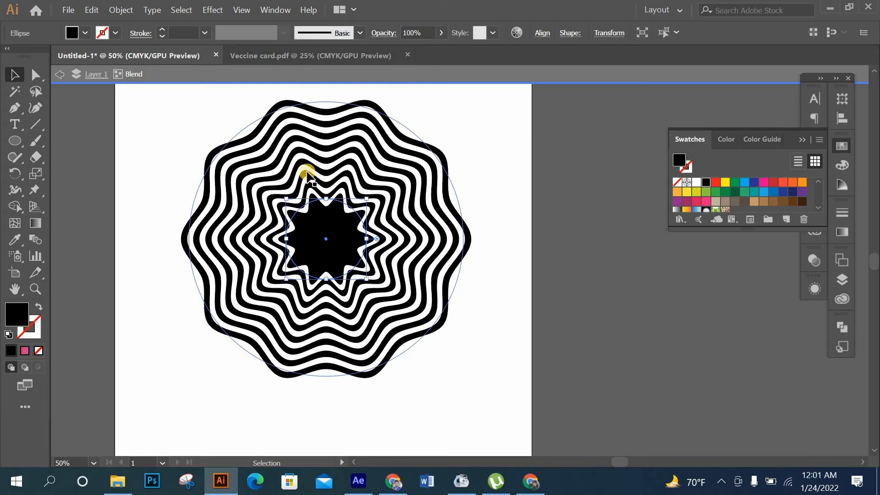
# Apply a Transform effect that rotates the inner circle by 40°, with preview enabled, and exit the blend's isolation mode
pyautogui.click(210, 10)
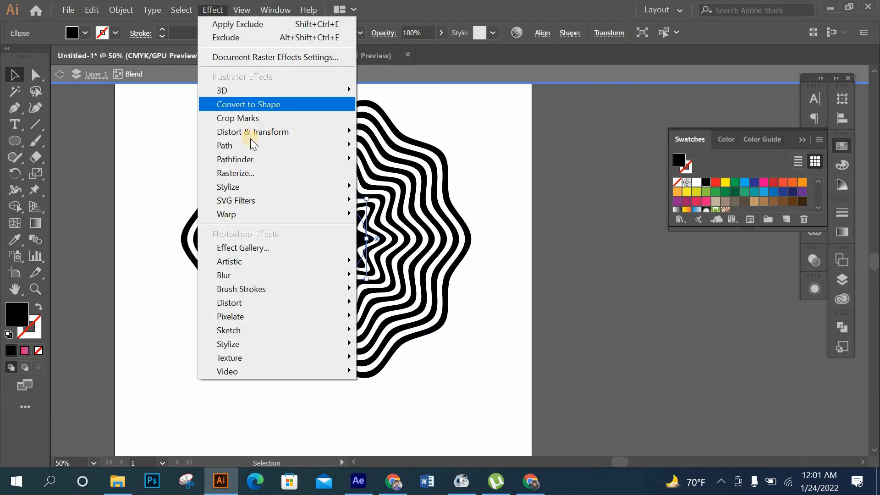
pyautogui.moveTo(310, 131)
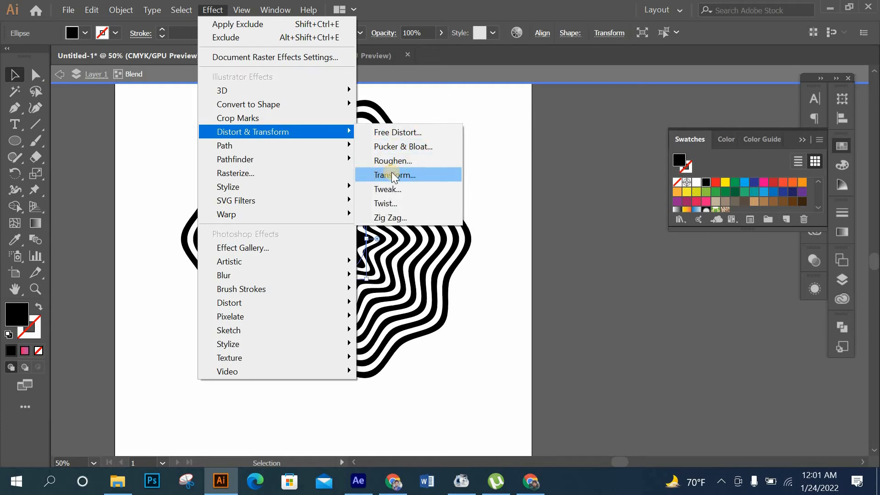
pyautogui.click(423, 175)
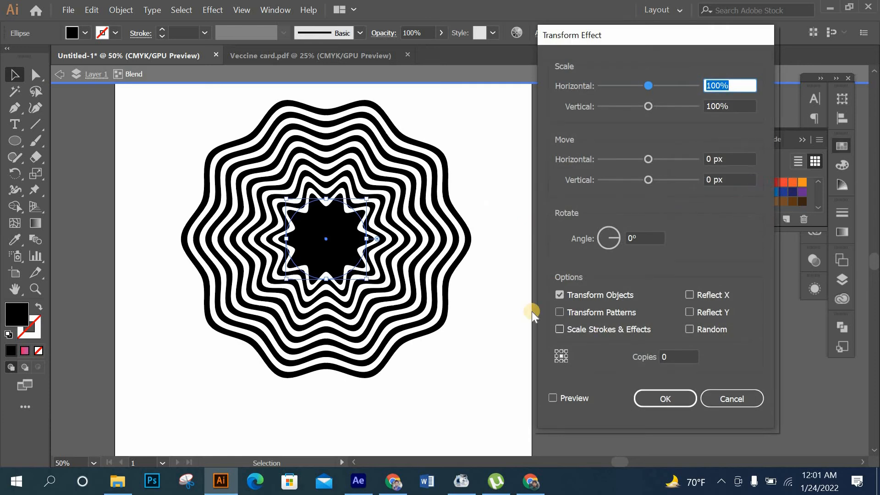
pyautogui.click(554, 397)
pyautogui.click(649, 239)
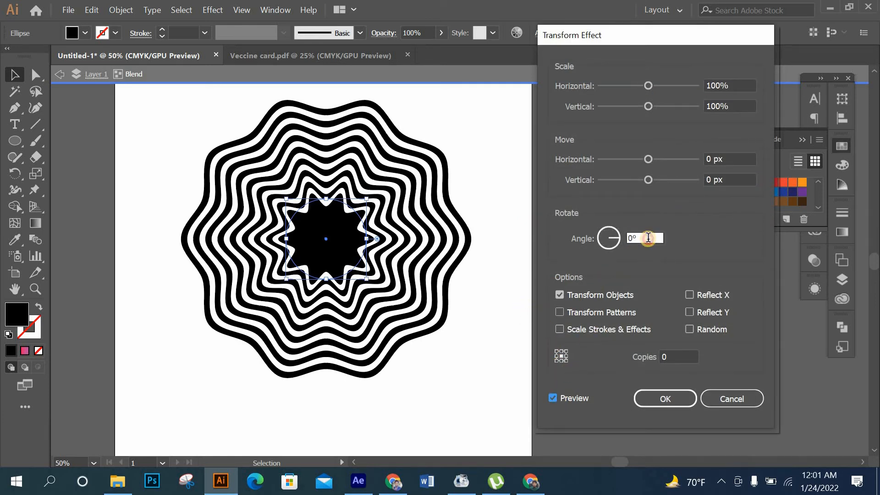
pyautogui.scroll(12, 641, 239)
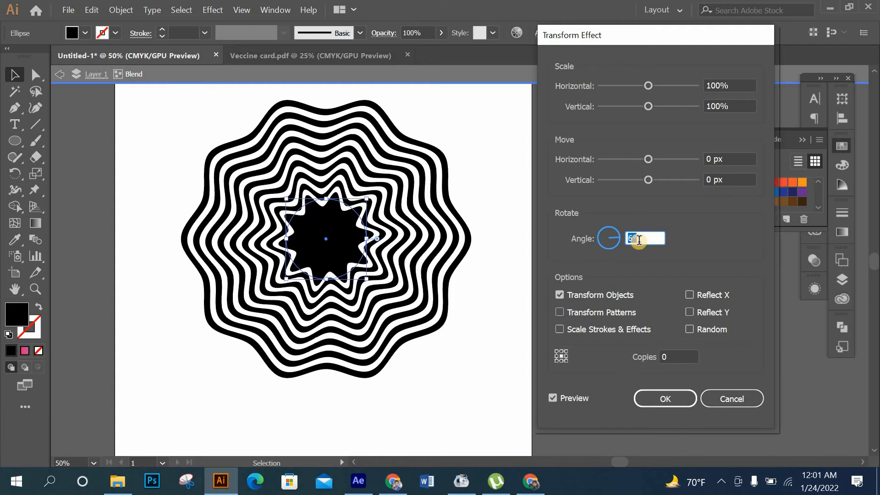
pyautogui.scroll(13, 639, 239)
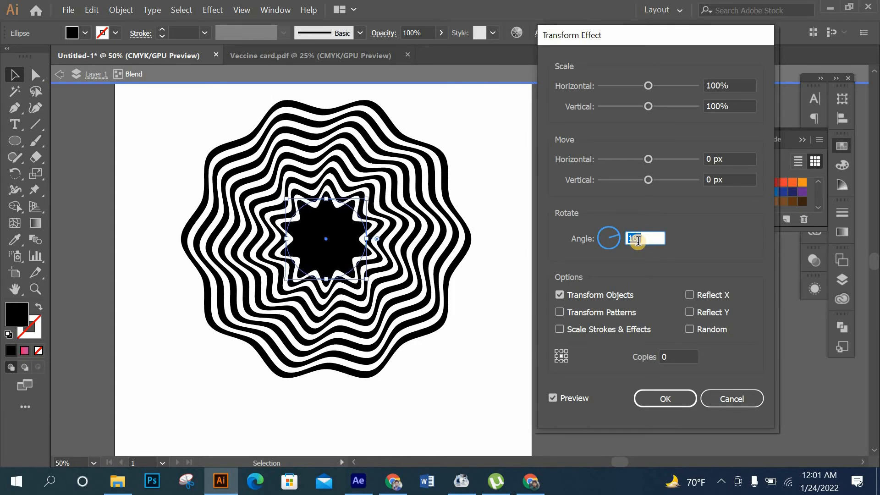
pyautogui.scroll(6, 644, 239)
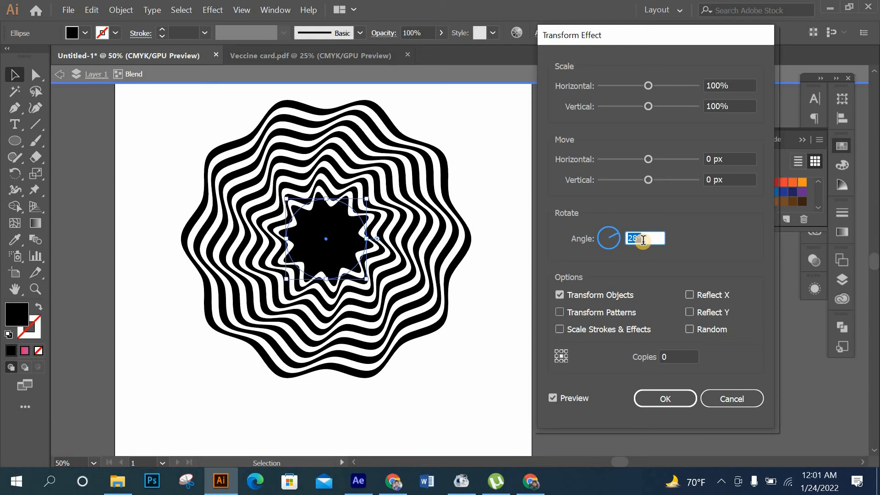
pyautogui.scroll(2, 644, 240)
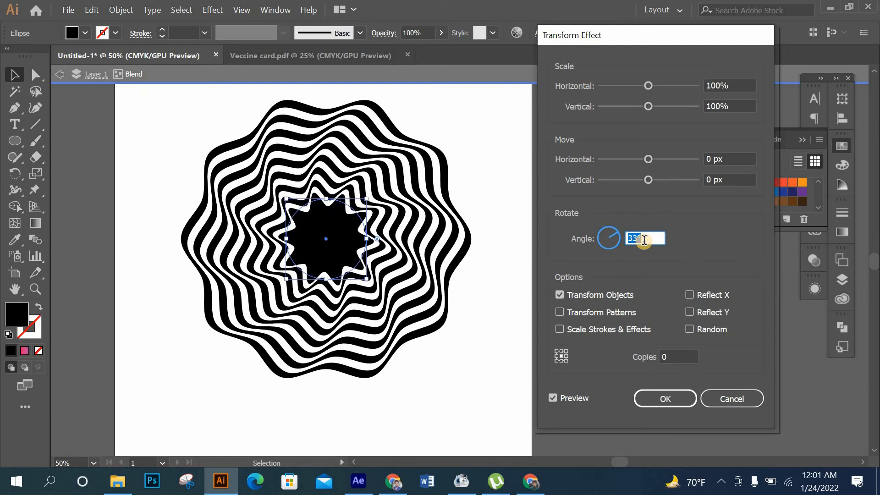
pyautogui.scroll(6, 644, 240)
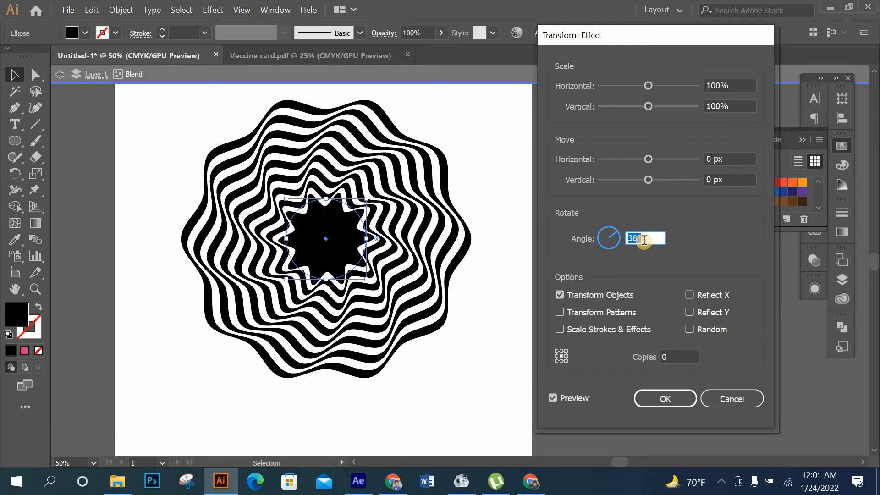
pyautogui.scroll(-2, 645, 240)
pyautogui.scroll(1, 648, 238)
pyautogui.scroll(3, 648, 239)
pyautogui.scroll(2, 648, 238)
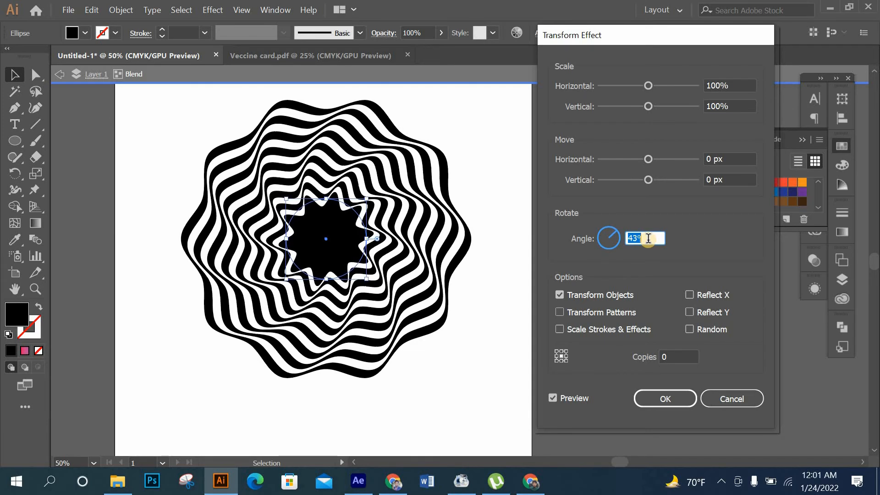
pyautogui.scroll(-2, 648, 238)
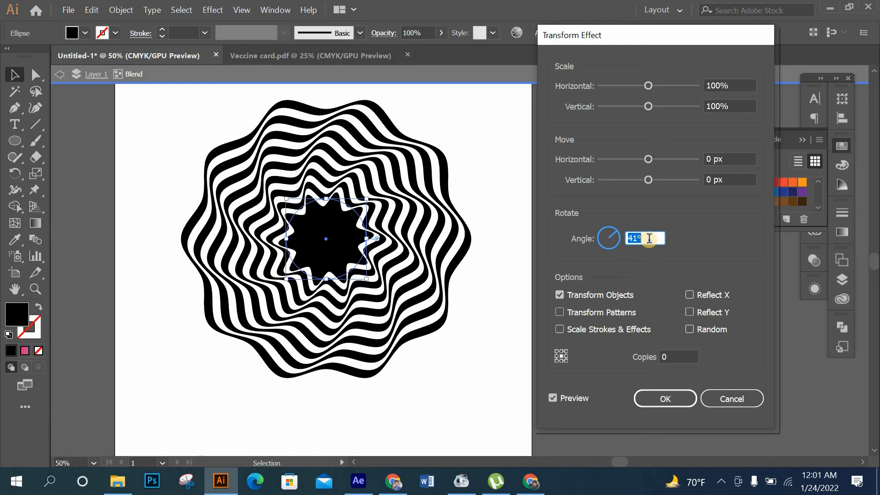
pyautogui.scroll(-1, 649, 239)
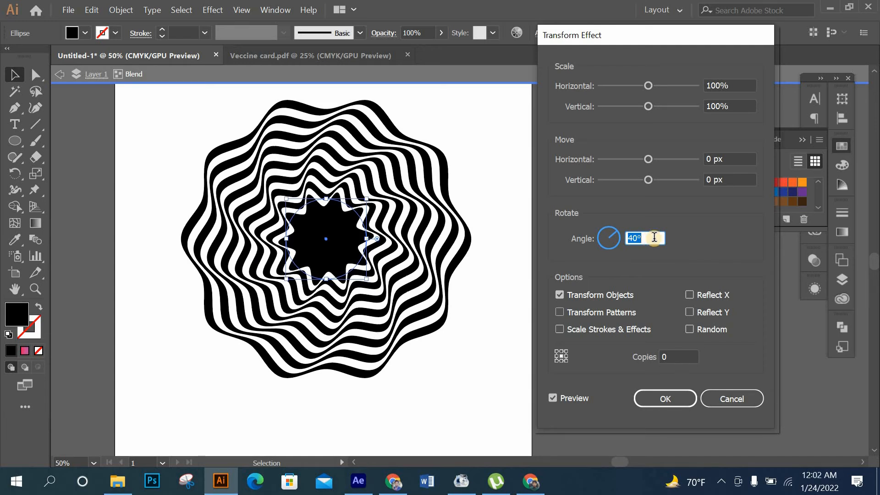
pyautogui.click(659, 398)
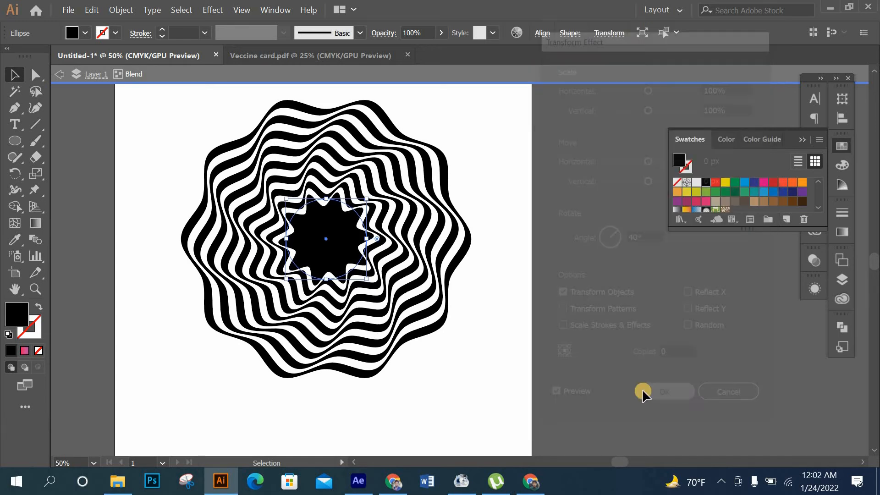
pyautogui.doubleClick(573, 174)
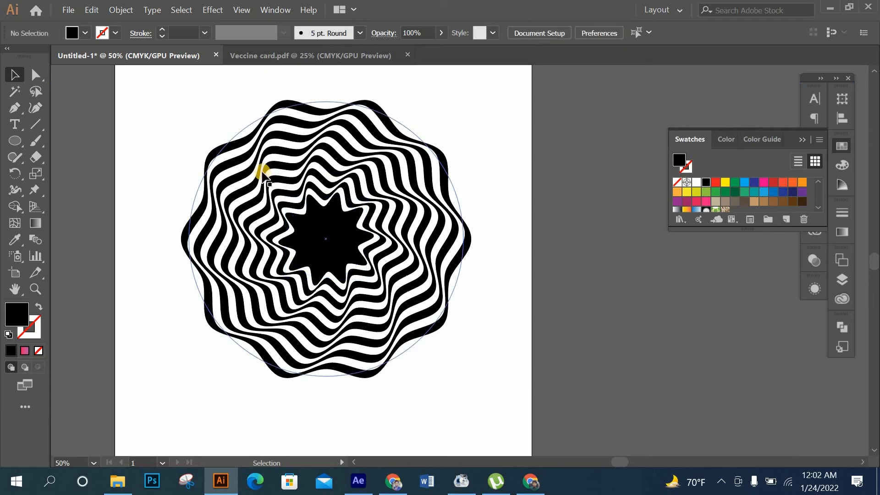
# Select the whole twisted blend, expand its appearance and deselect the artwork
pyautogui.scroll(2, 275, 188)
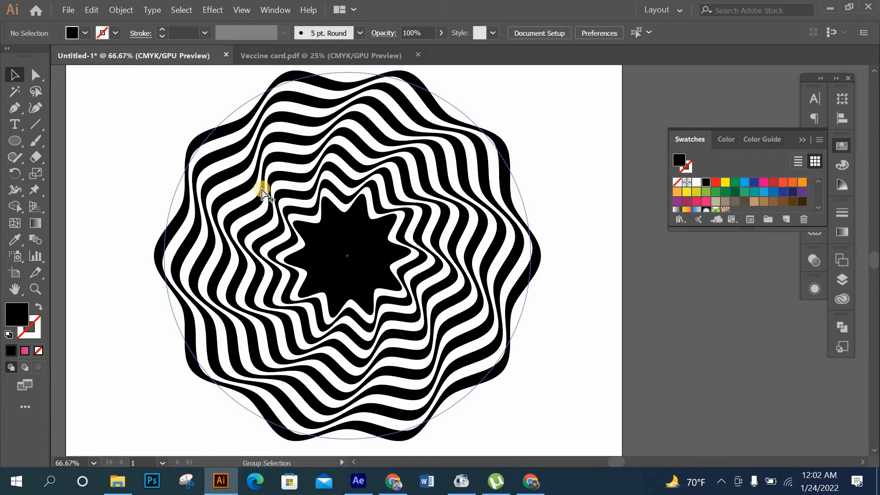
pyautogui.scroll(-1, 263, 191)
pyautogui.scroll(-1, 263, 191)
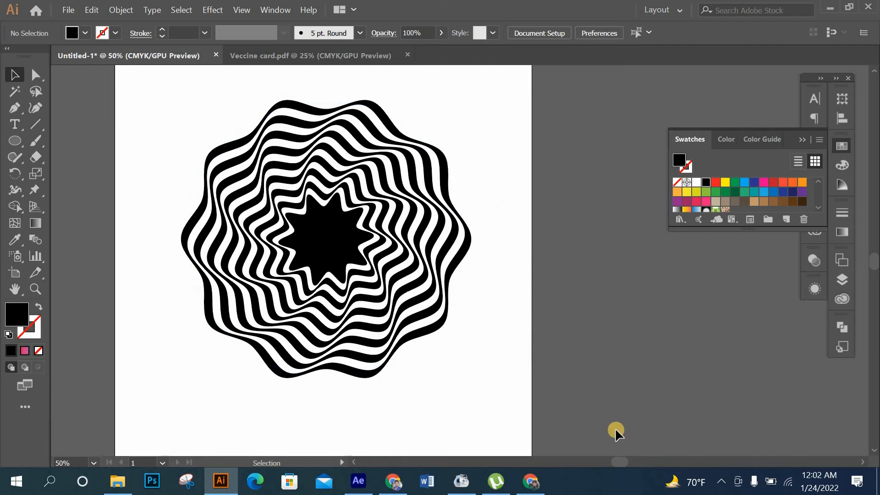
pyautogui.moveTo(617, 460); pyautogui.dragTo(617, 462)
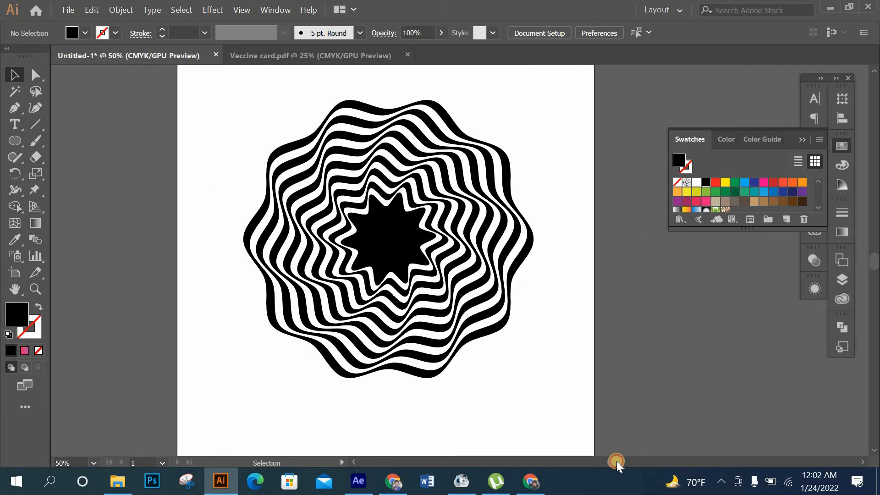
pyautogui.scroll(1, 370, 138)
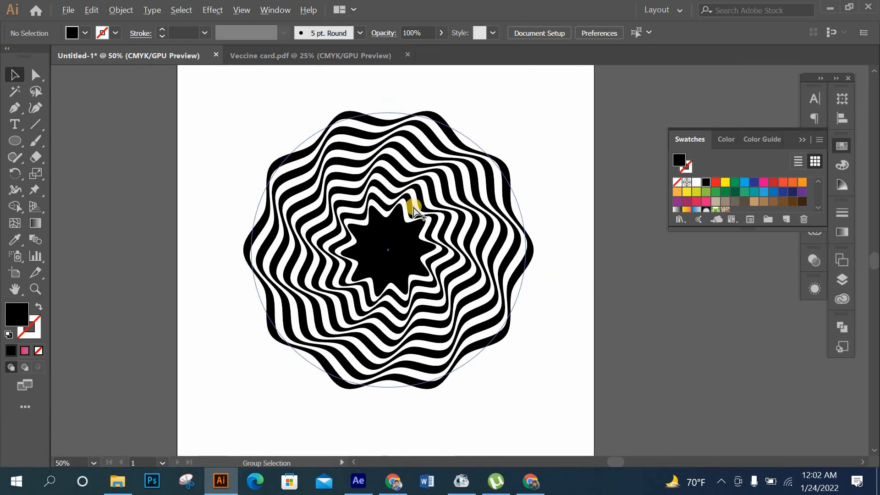
pyautogui.scroll(1, 414, 211)
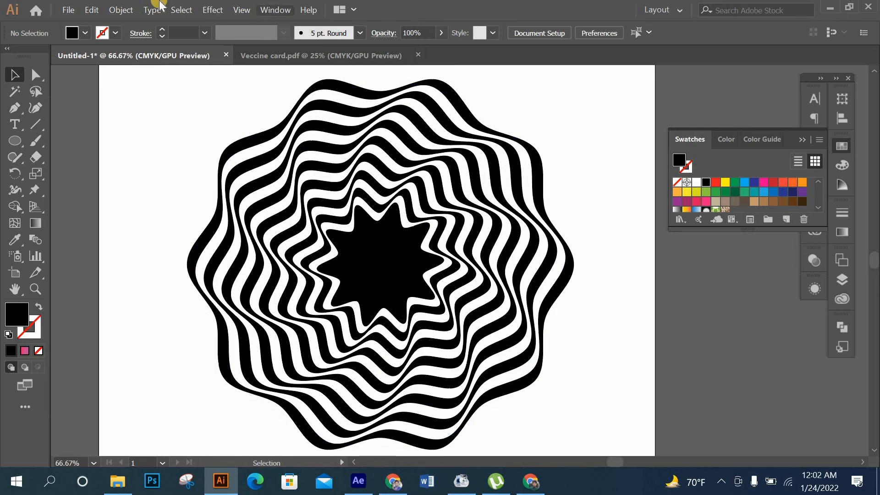
pyautogui.click(418, 204)
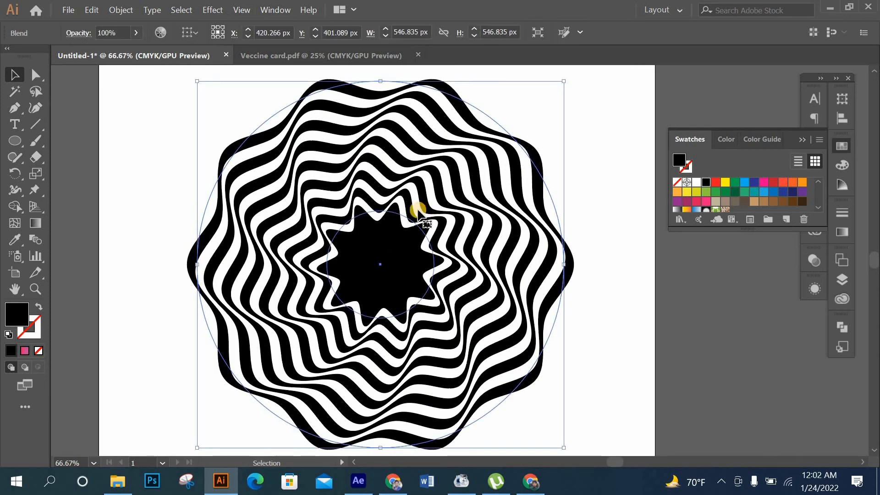
pyautogui.click(120, 10)
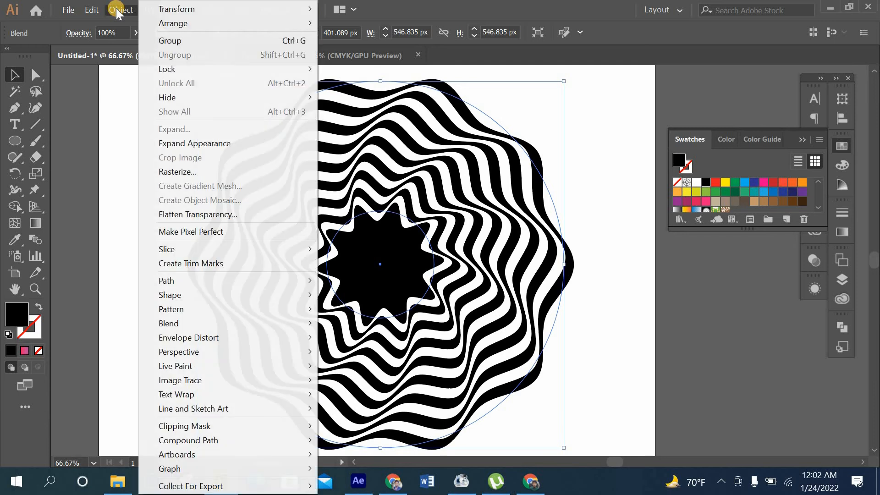
pyautogui.click(183, 144)
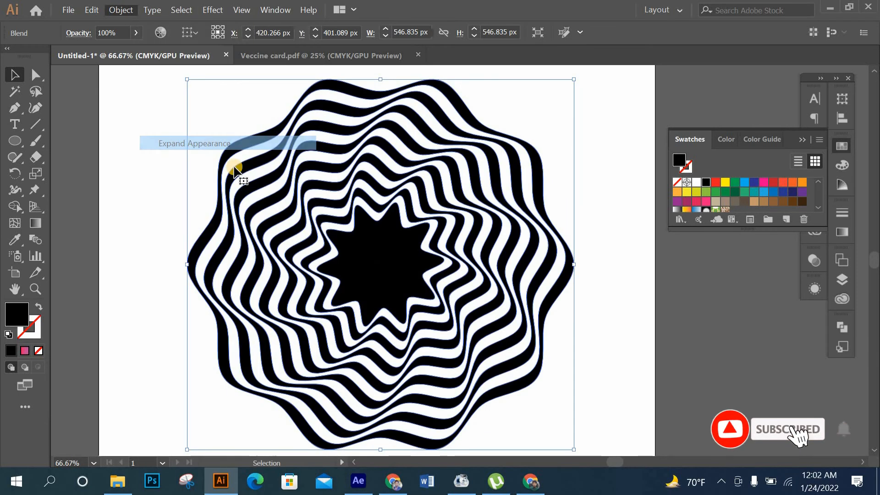
pyautogui.click(550, 261)
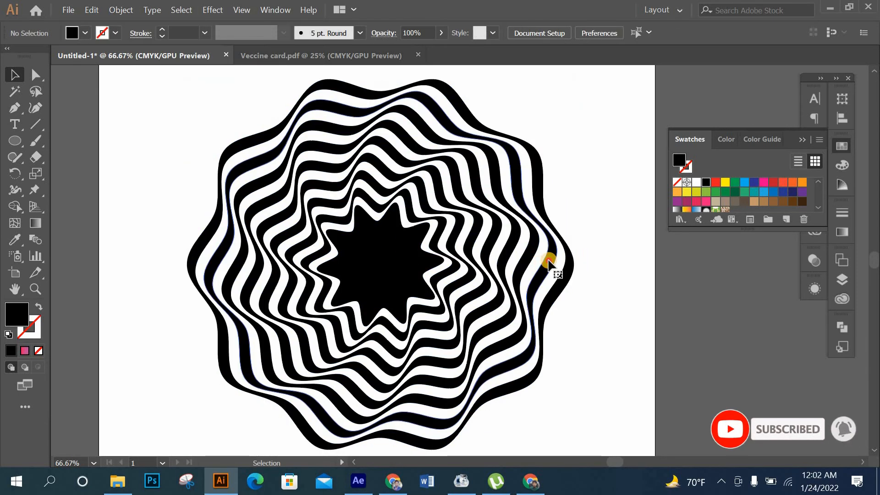
# Select the whole ring pattern and try several swatch fills, ending with the C=15 M=100 Y=90 K=10 red
pyautogui.click(550, 263)
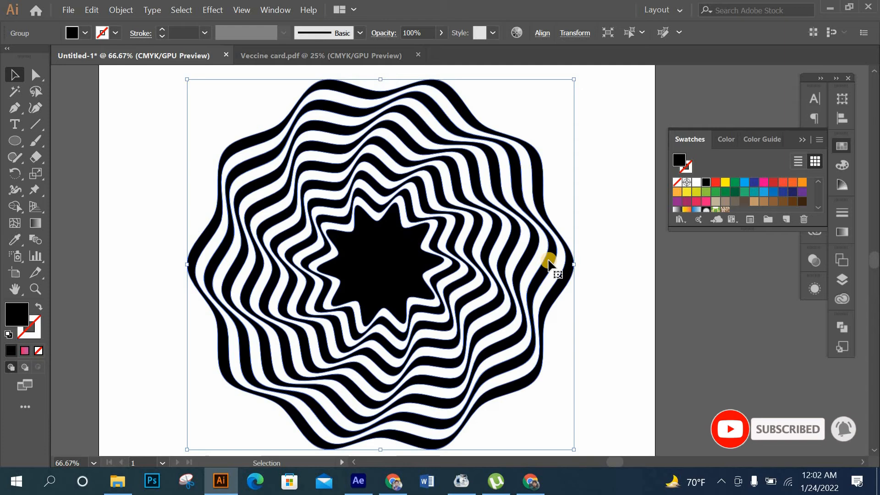
pyautogui.click(715, 183)
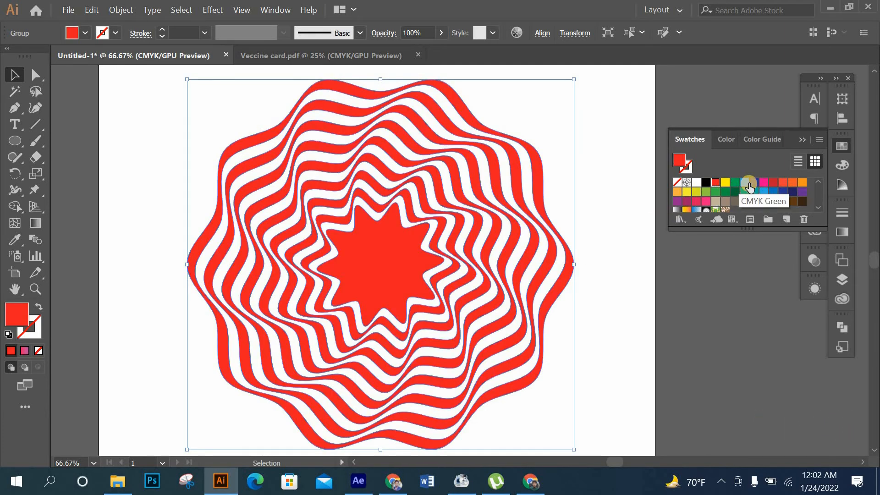
pyautogui.click(752, 184)
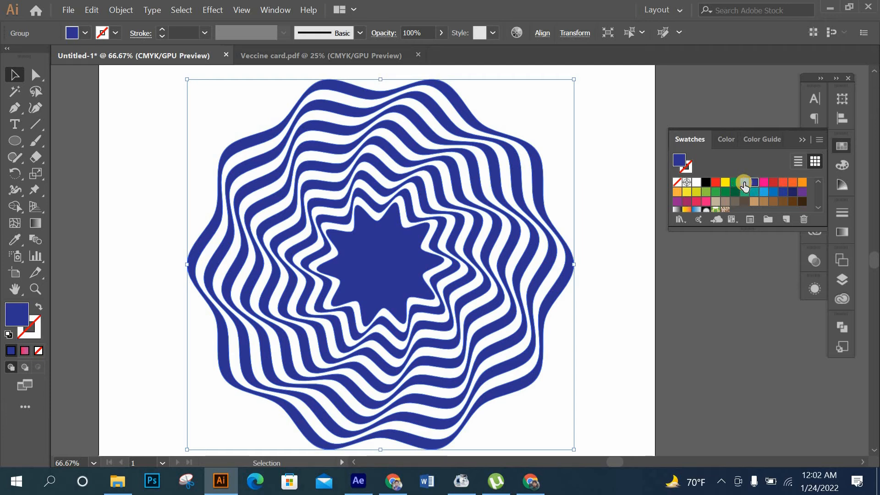
pyautogui.click(773, 183)
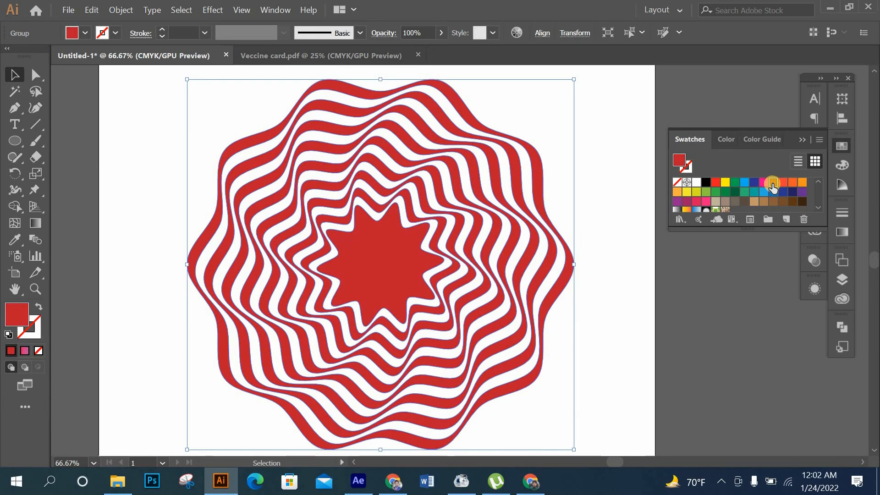
pyautogui.click(735, 192)
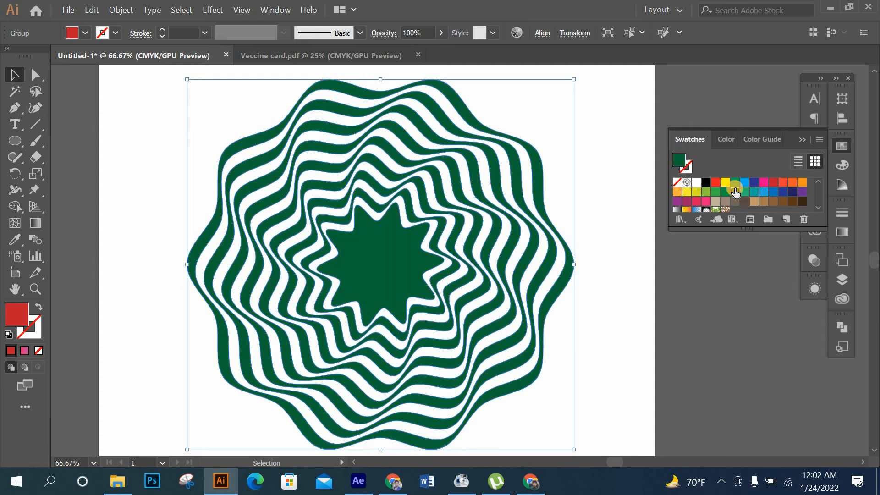
pyautogui.click(793, 192)
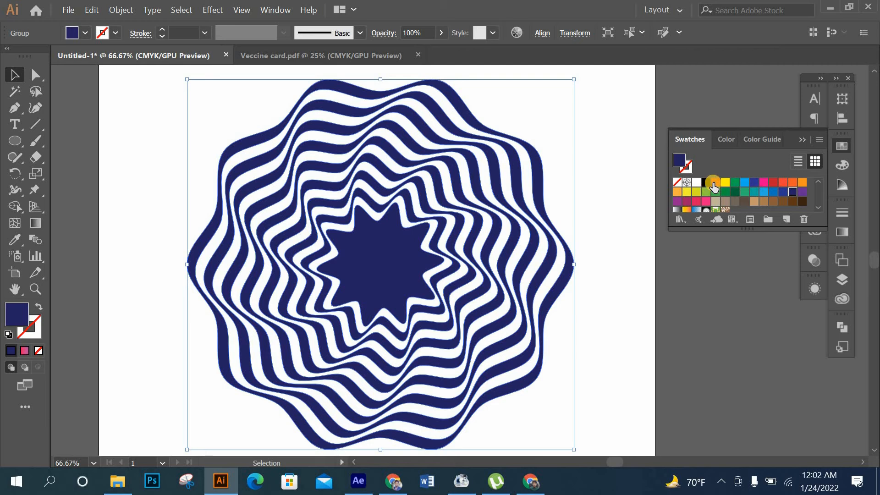
pyautogui.click(743, 183)
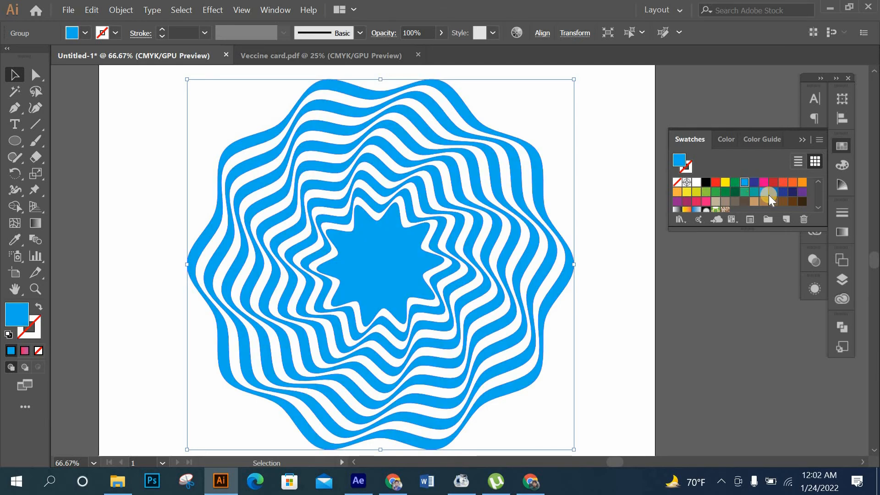
pyautogui.click(793, 201)
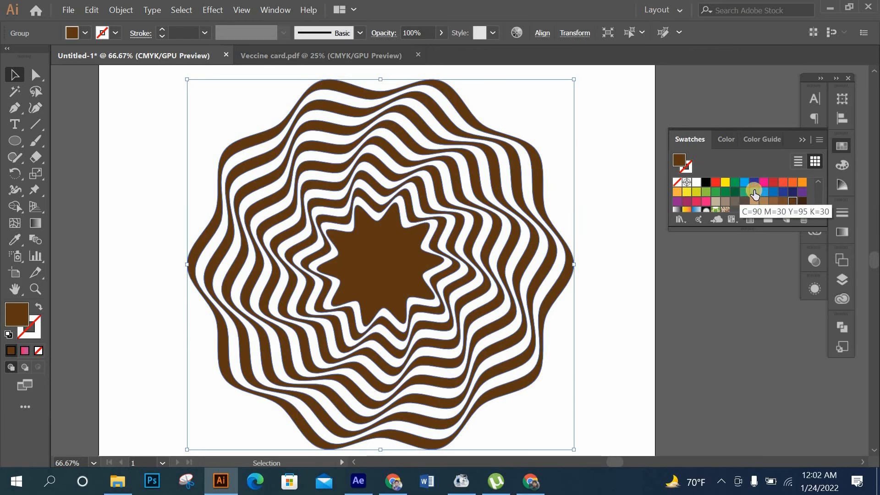
pyautogui.click(773, 183)
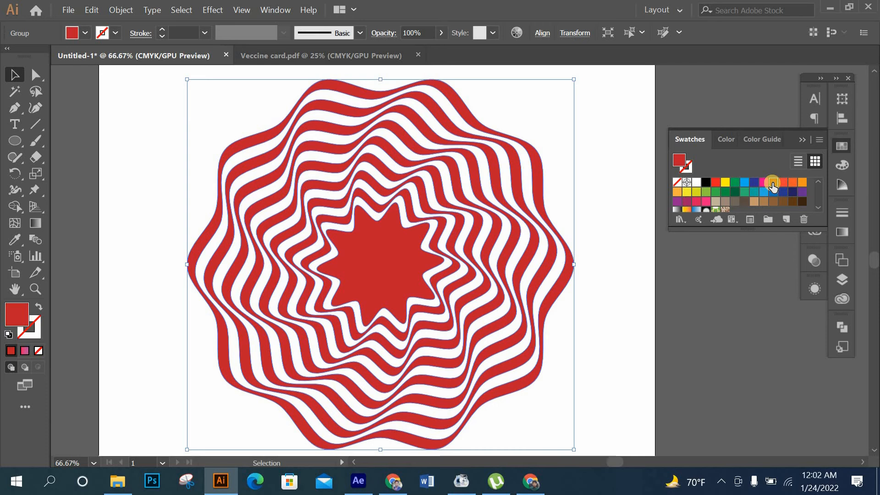
# Ungroup the red pattern and select its outermost ring on its own
pyautogui.rightClick(515, 259)
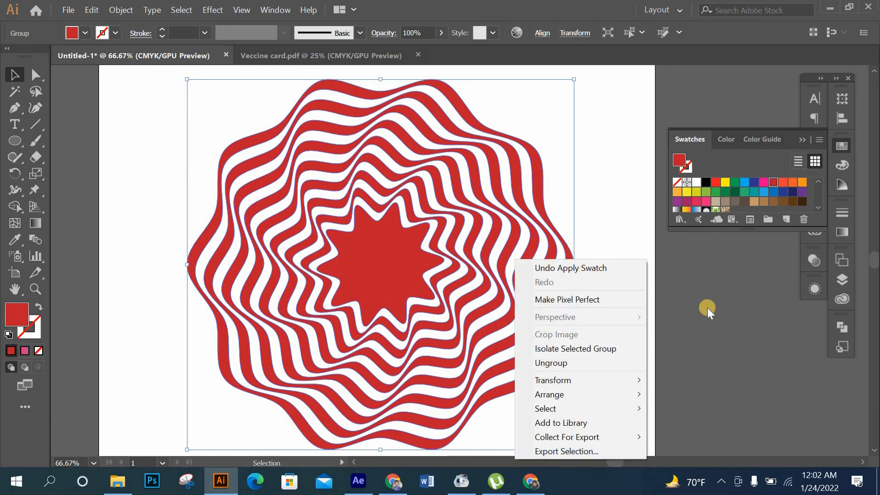
pyautogui.moveTo(568, 396)
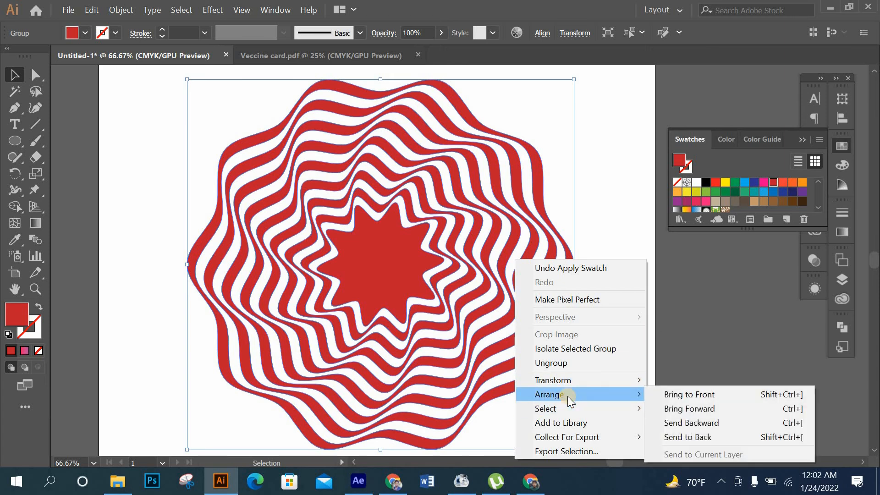
pyautogui.click(565, 367)
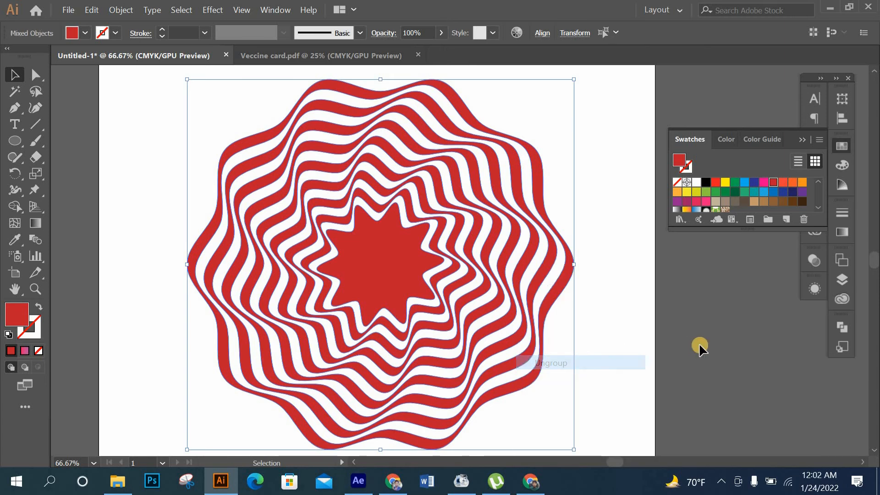
pyautogui.click(581, 298)
pyautogui.click(562, 279)
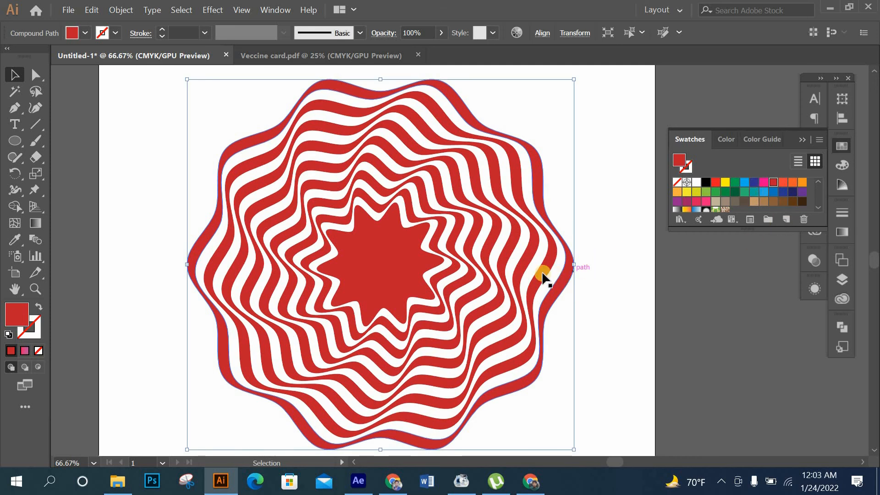
# Fill the second ring from the outside with blue, the third with green and the fourth with brown
pyautogui.click(559, 263)
pyautogui.click(754, 182)
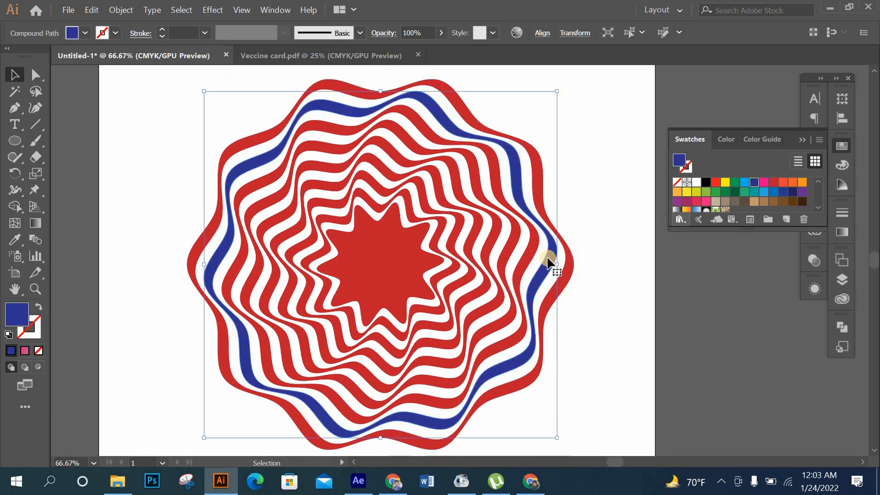
pyautogui.click(525, 261)
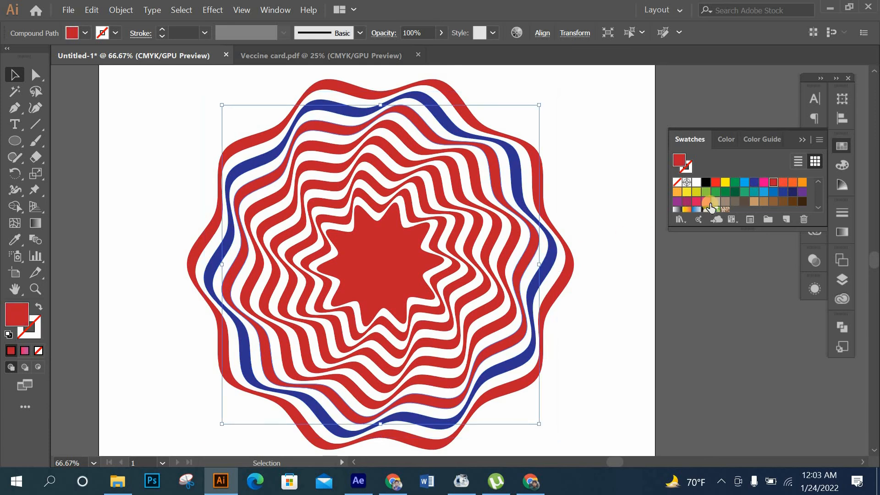
pyautogui.click(735, 183)
pyautogui.click(503, 262)
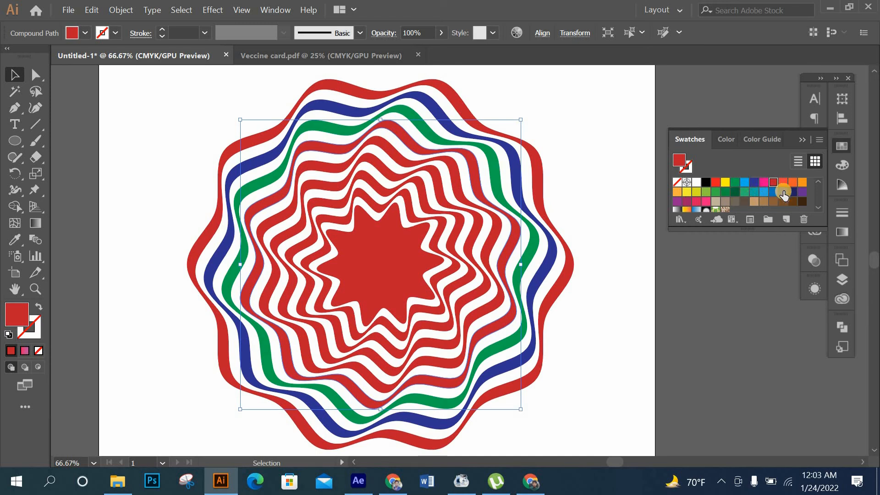
pyautogui.click(793, 204)
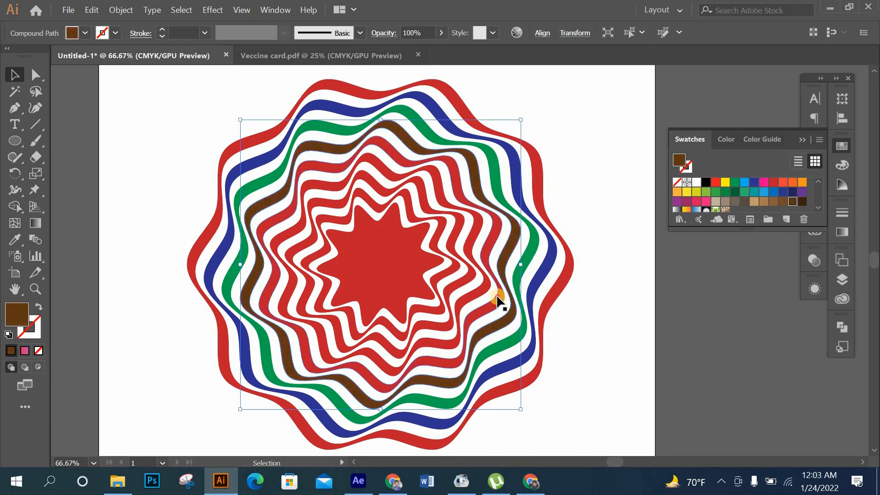
# Fill the fifth ring from the outside with the dark green C=90 M=30 Y=95 K=30 and the sixth with orange
pyautogui.click(504, 307)
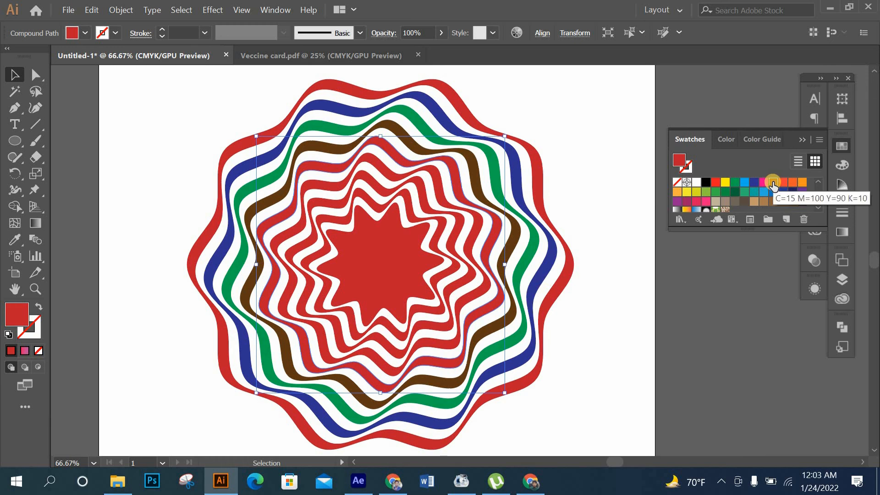
pyautogui.click(746, 196)
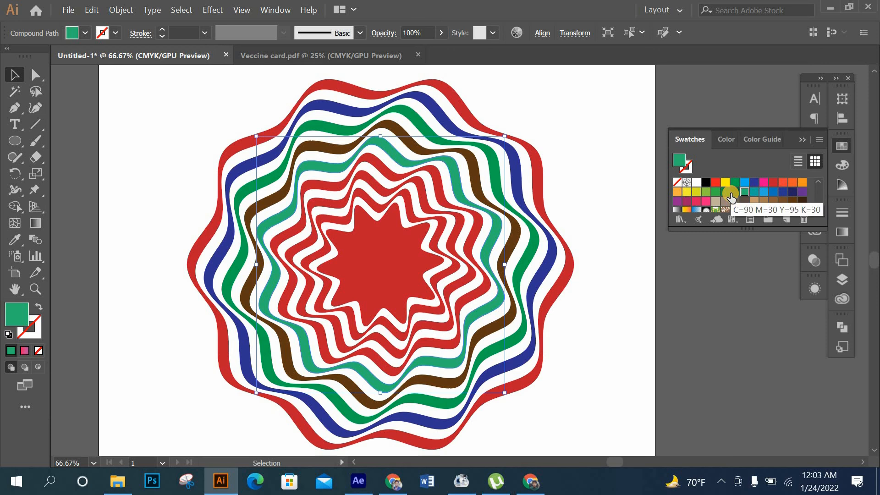
pyautogui.click(733, 192)
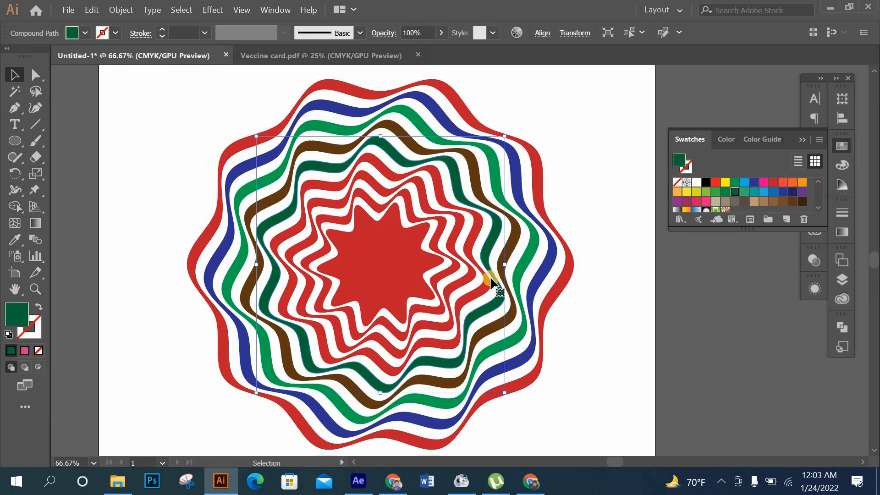
pyautogui.click(479, 284)
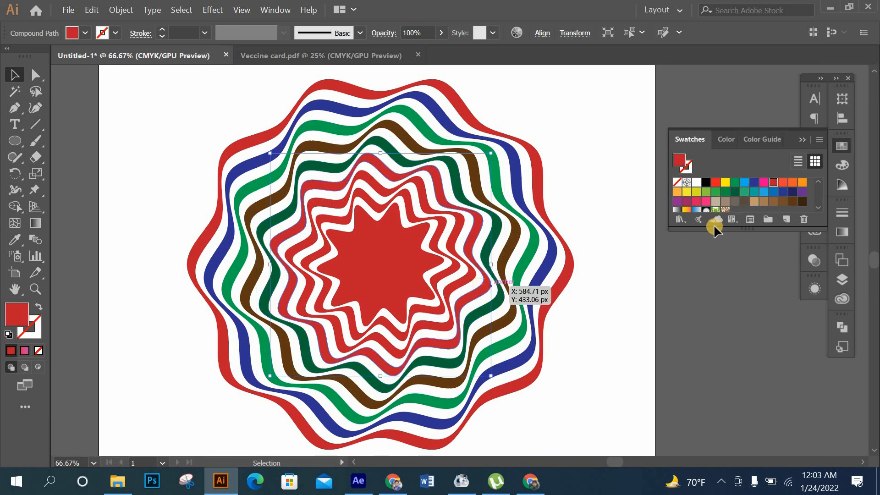
pyautogui.click(801, 186)
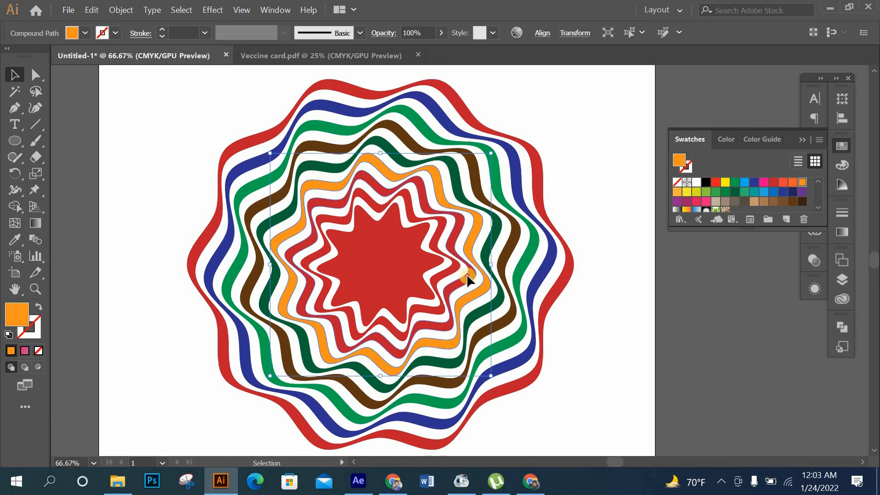
# Fill the seventh ring with pink, the innermost ring with the blue C=100 M=95 Y=5 K=0 and the central star shape with black
pyautogui.click(467, 274)
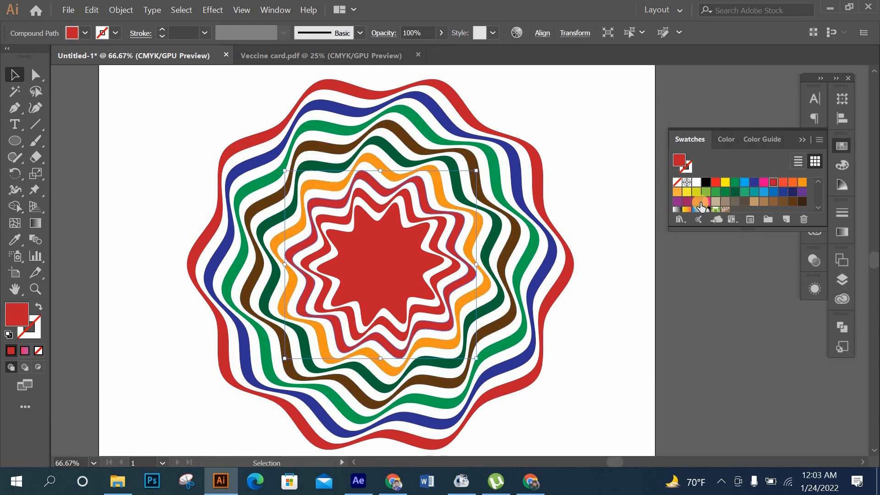
pyautogui.click(696, 201)
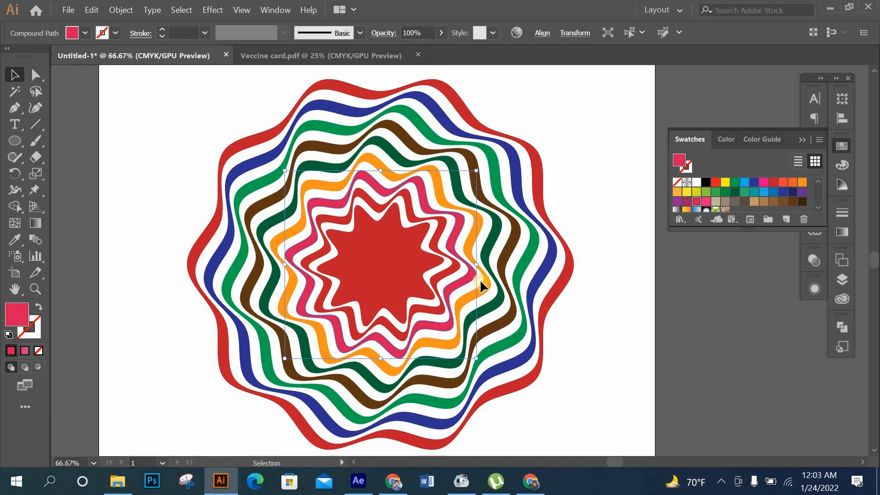
pyautogui.click(446, 280)
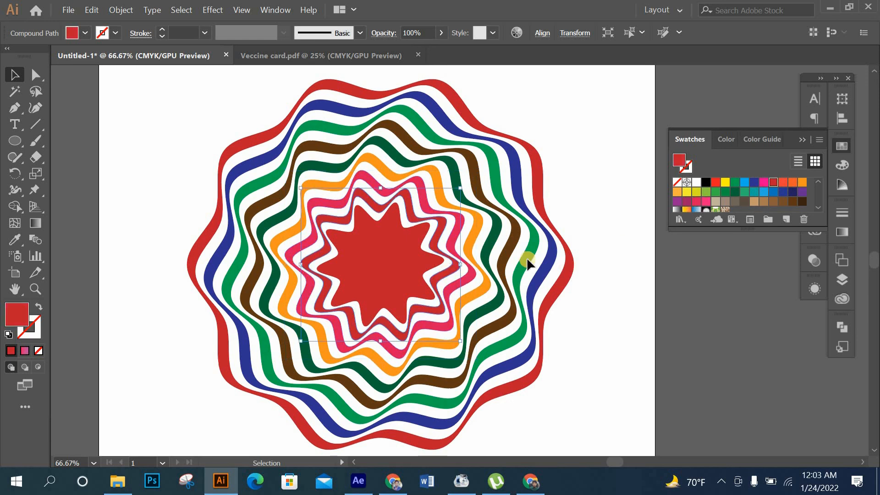
pyautogui.click(784, 193)
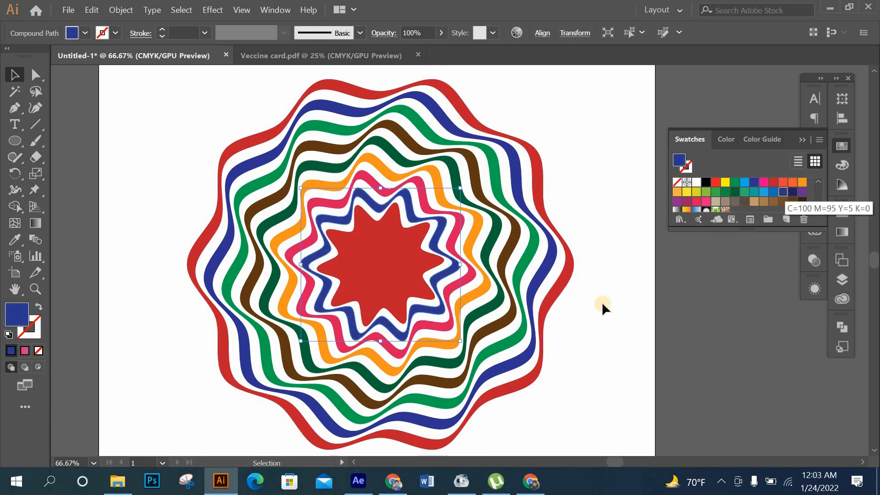
pyautogui.click(417, 286)
pyautogui.click(706, 182)
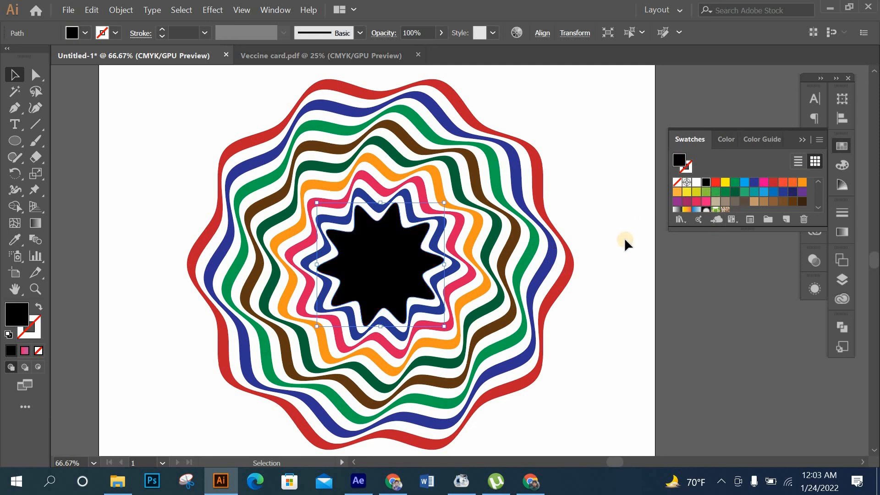
# Deselect the artwork, check the finished multicoloured pattern and collapse the colour swatches
pyautogui.click(604, 248)
pyautogui.scroll(-2, 581, 239)
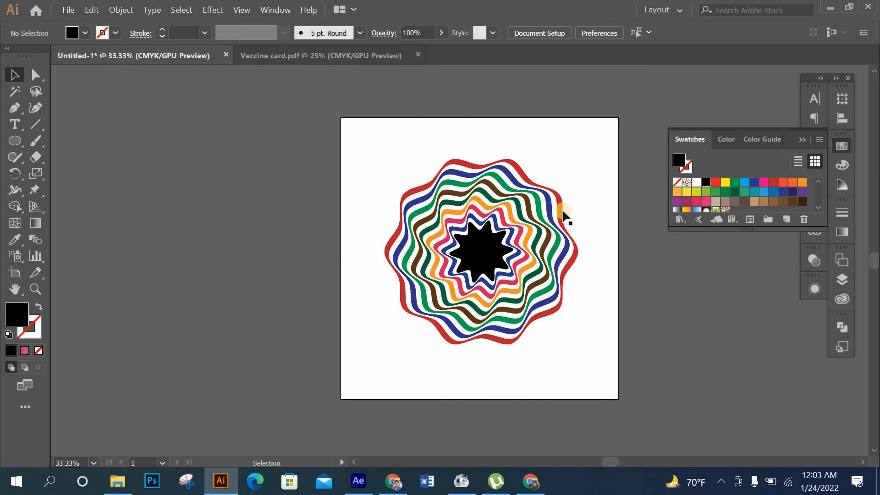
pyautogui.scroll(1, 541, 224)
pyautogui.scroll(1, 542, 226)
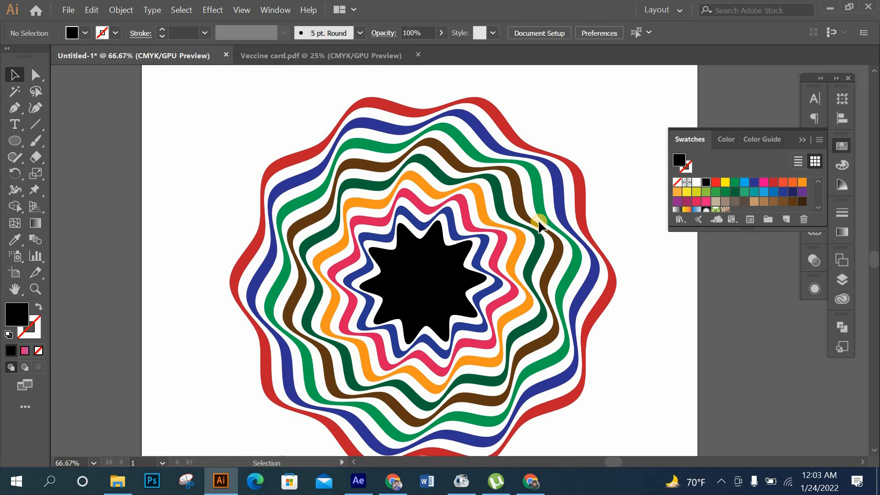
pyautogui.scroll(-2, 535, 208)
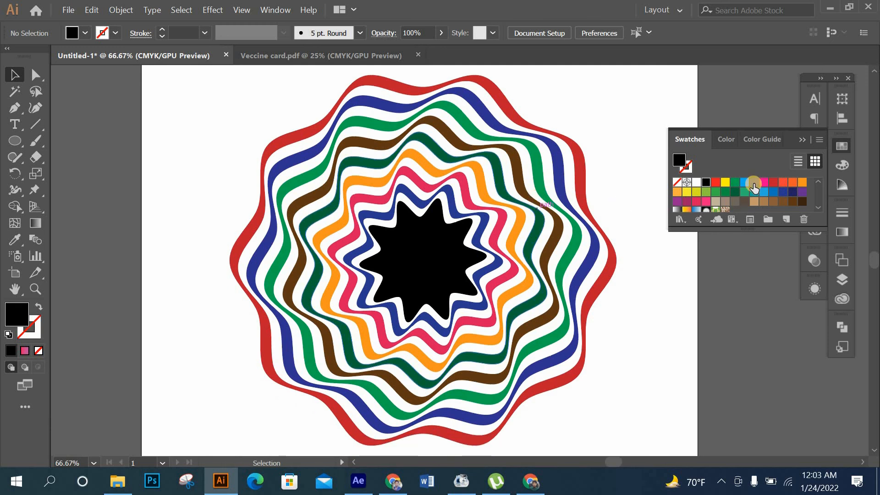
pyautogui.click(801, 142)
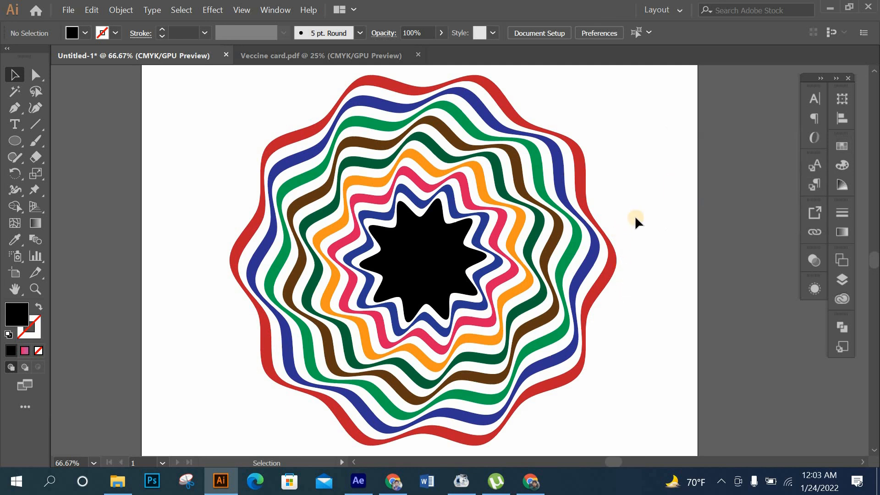